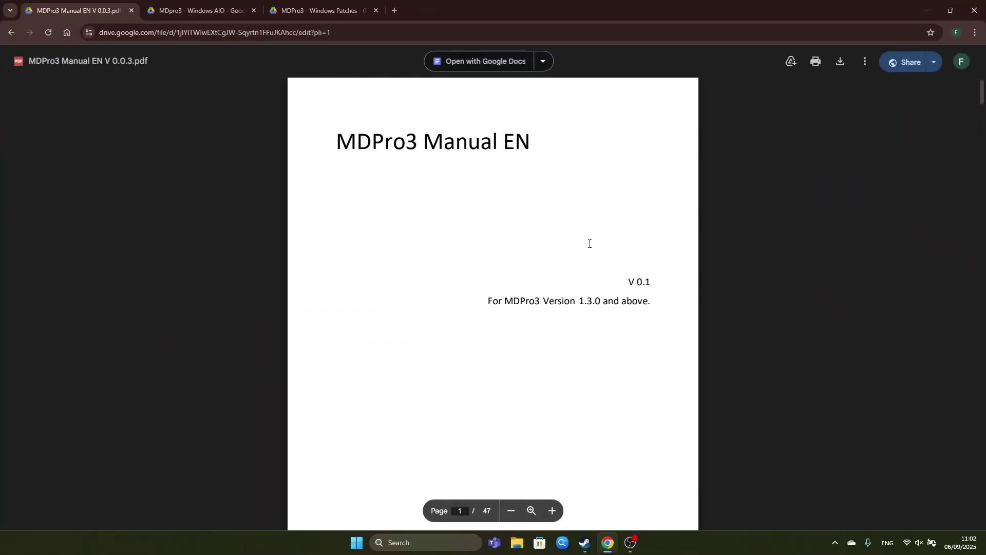
- Review the MDPro3 manual down to the Preparation section on keeping the base setup and update files in one folder
left_click_drag(337, 142, 563, 126)
left_click(559, 152)
scroll(581, 185, "down", 10)
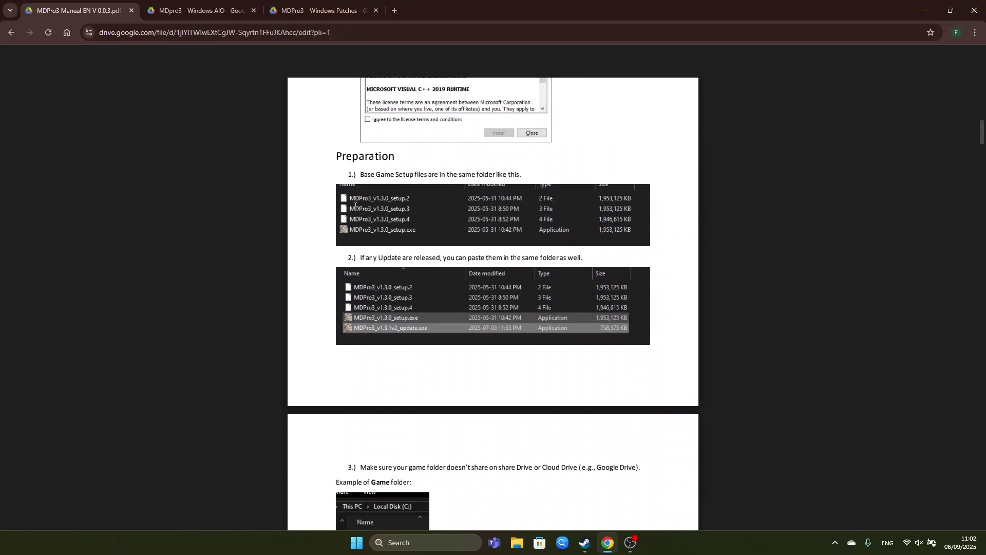
- Download MDPro3_v1.3.0_setup.exe from the shared MDpro3 - Windows AIO folder, accepting the download without a virus scan
left_click(211, 10)
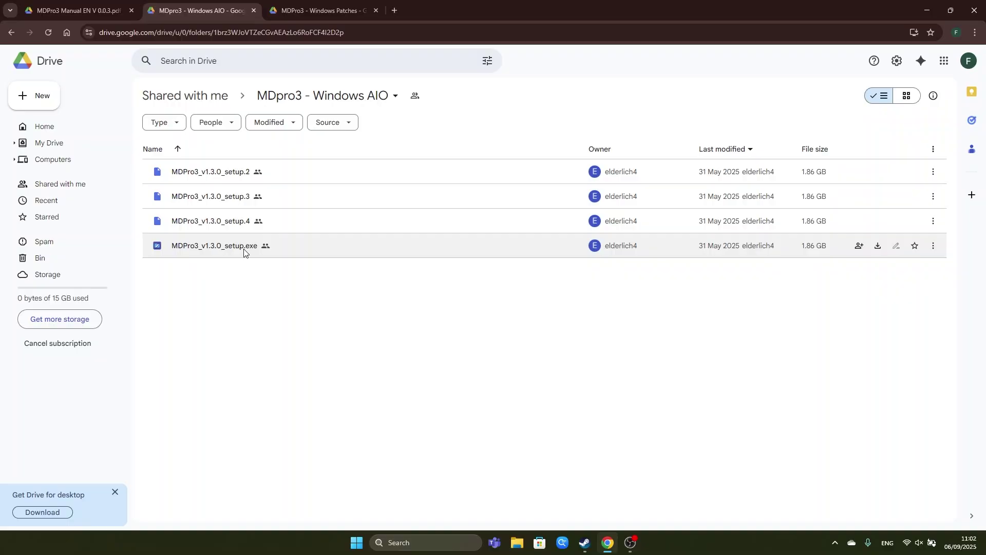
left_click(211, 246)
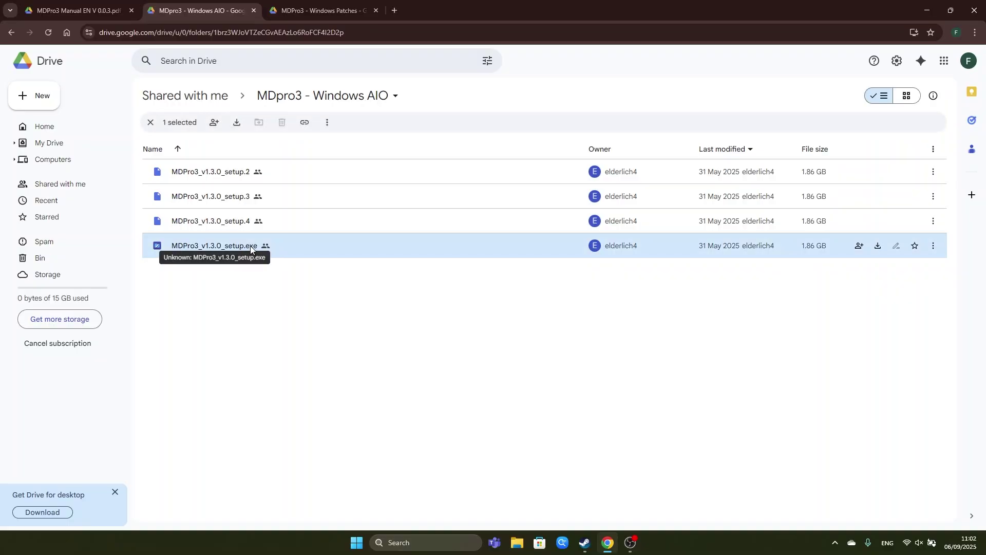
left_click(238, 124)
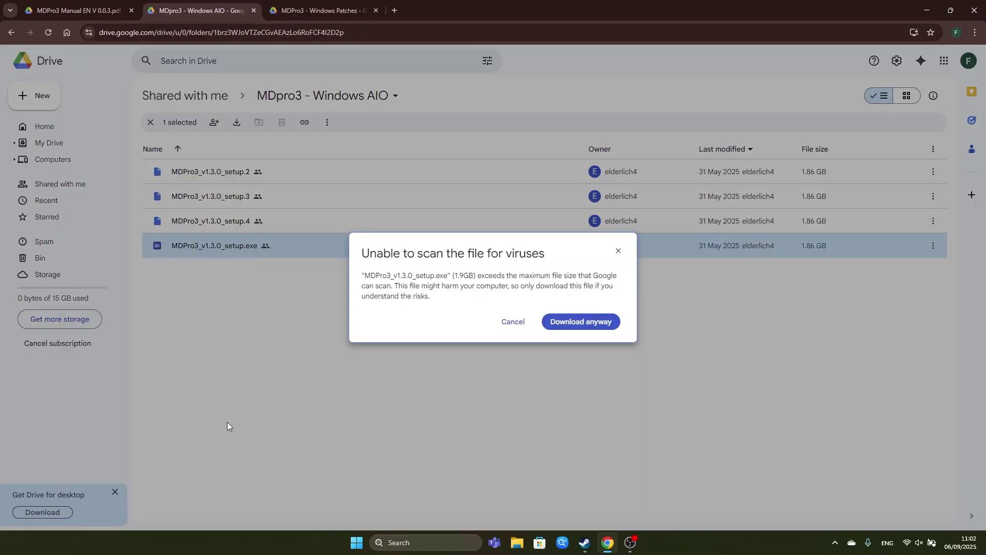
left_click(586, 327)
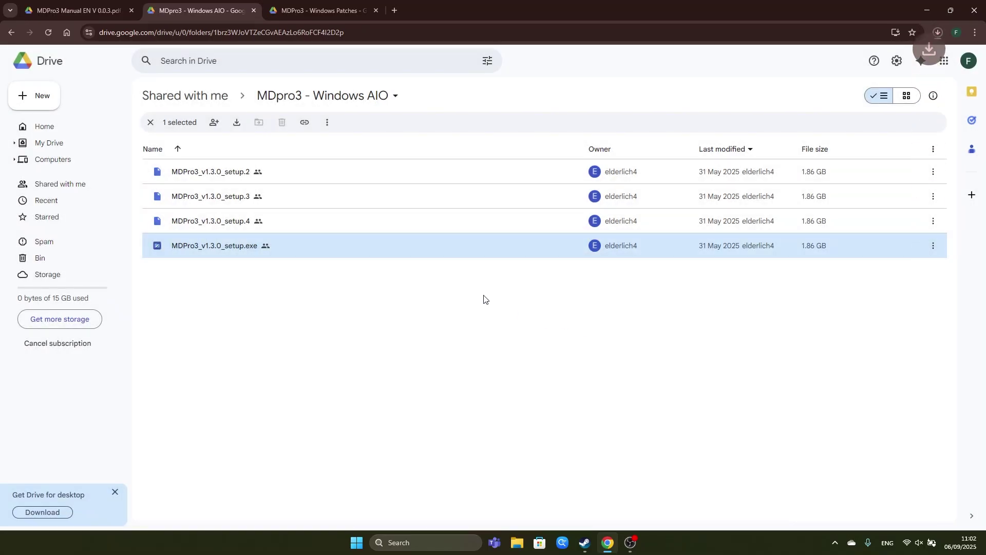
- Download the remaining setup parts MDPro3_v1.3.0_setup.2, .3 and .4, and check them in the recent downloads
left_click(227, 166)
left_click(237, 128)
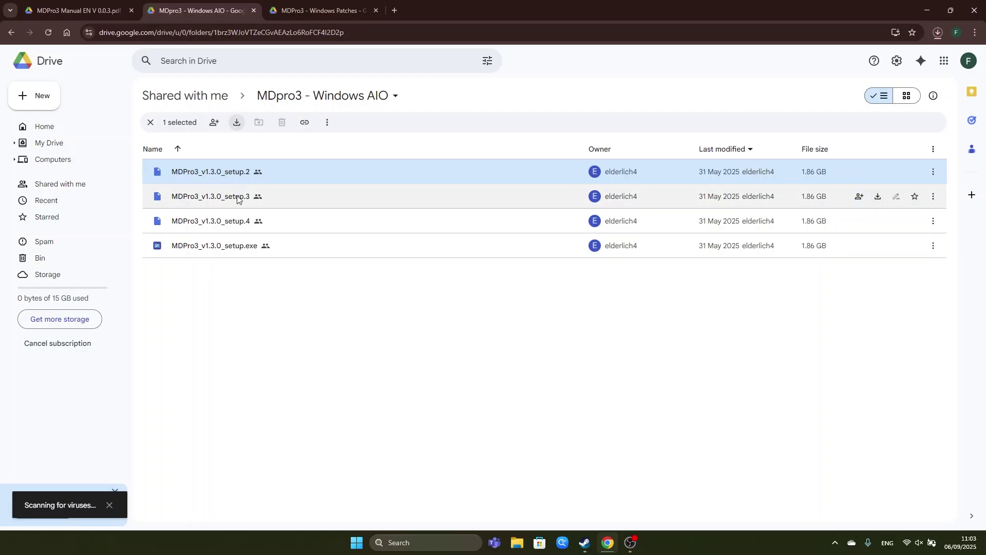
left_click(267, 224)
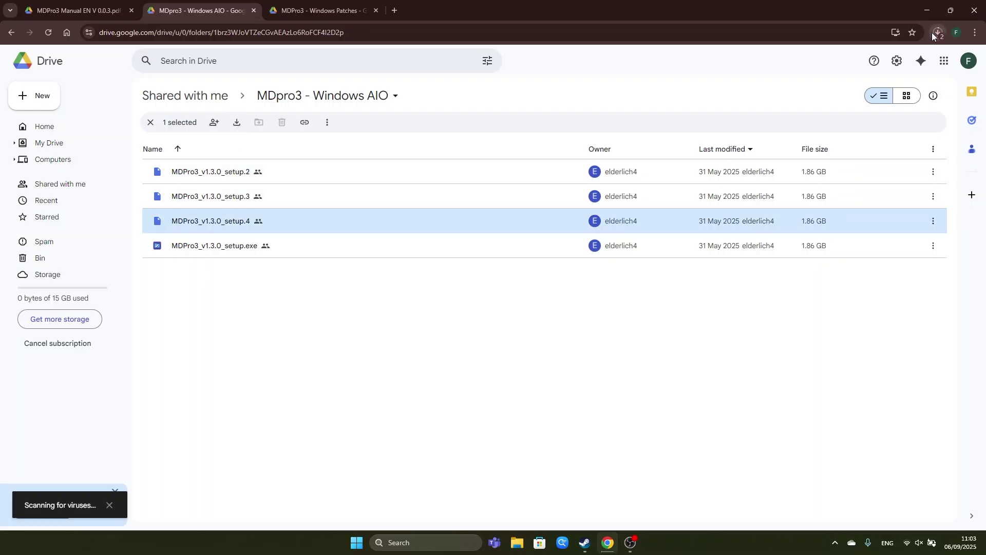
left_click(936, 32)
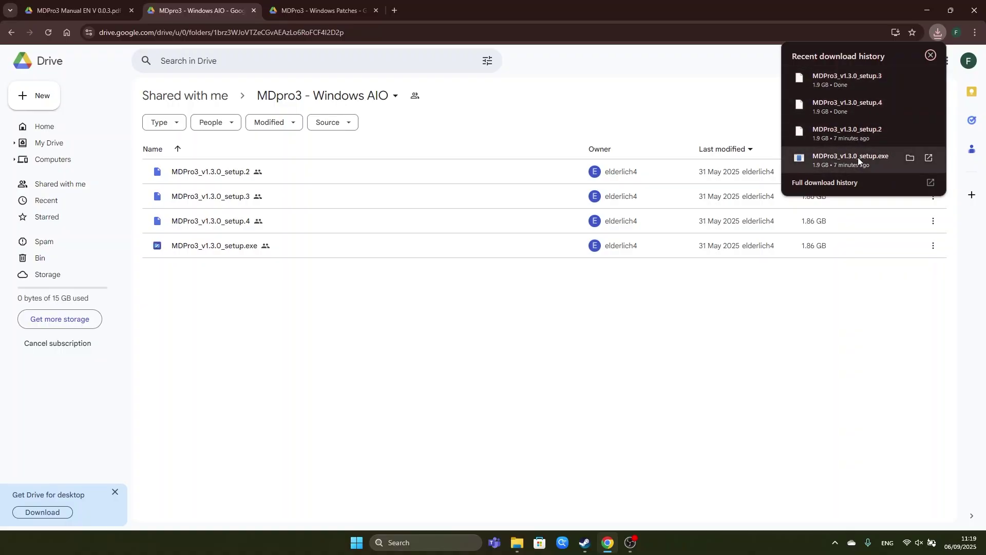
left_click(639, 312)
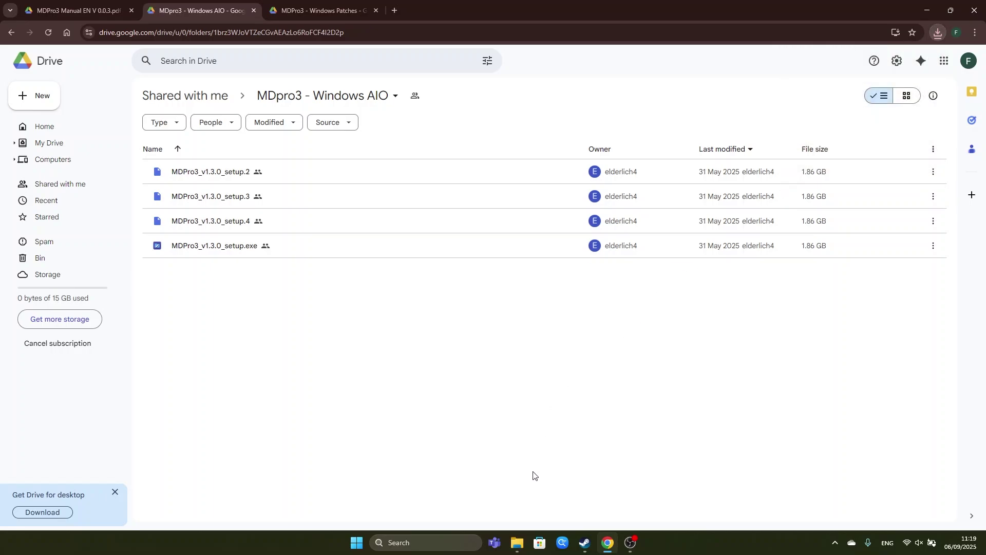
- In File Explorer, rename the existing MDPro3 folder in the Desktop directory as MDPro3-old
left_click(517, 542)
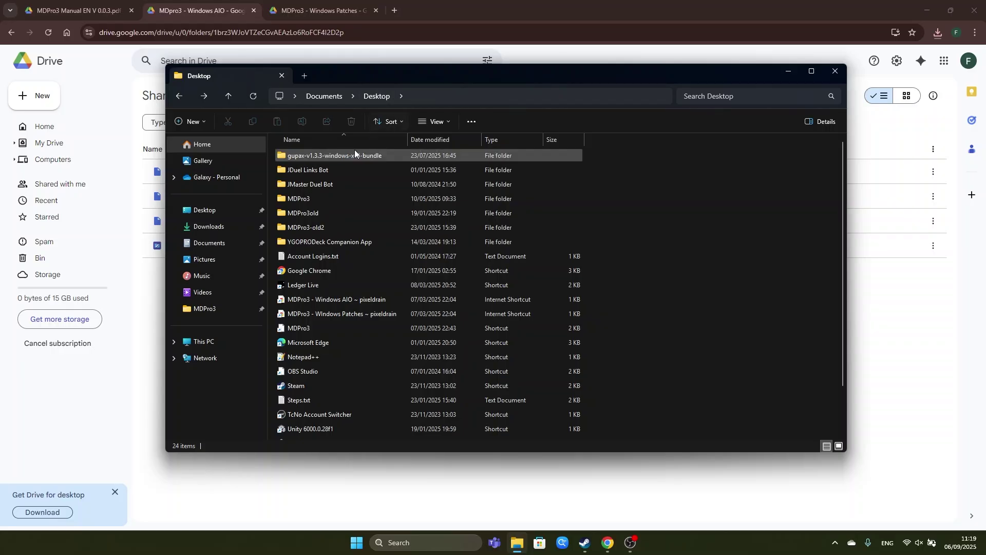
left_click(299, 201)
left_click(300, 199)
left_click(309, 199)
type("-old")
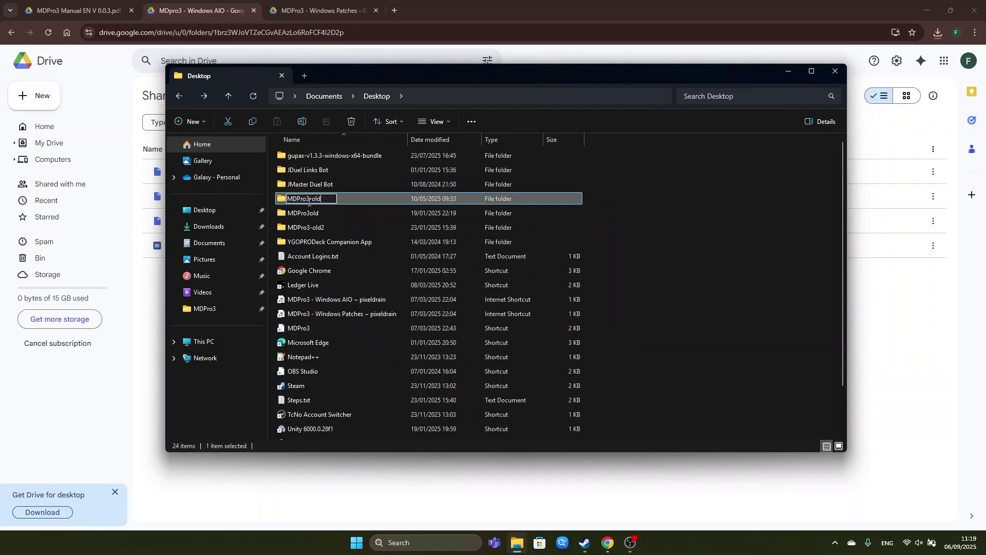
key("Return")
- Back up the Deck folder by copying it from MDPro3-old to the Windows desktop
double_click(307, 201)
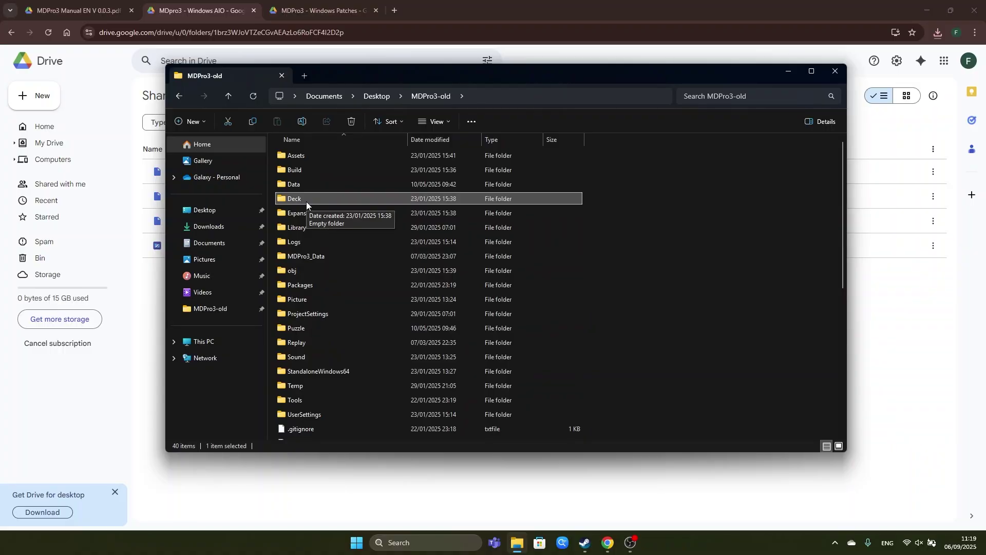
key("ctrl+c")
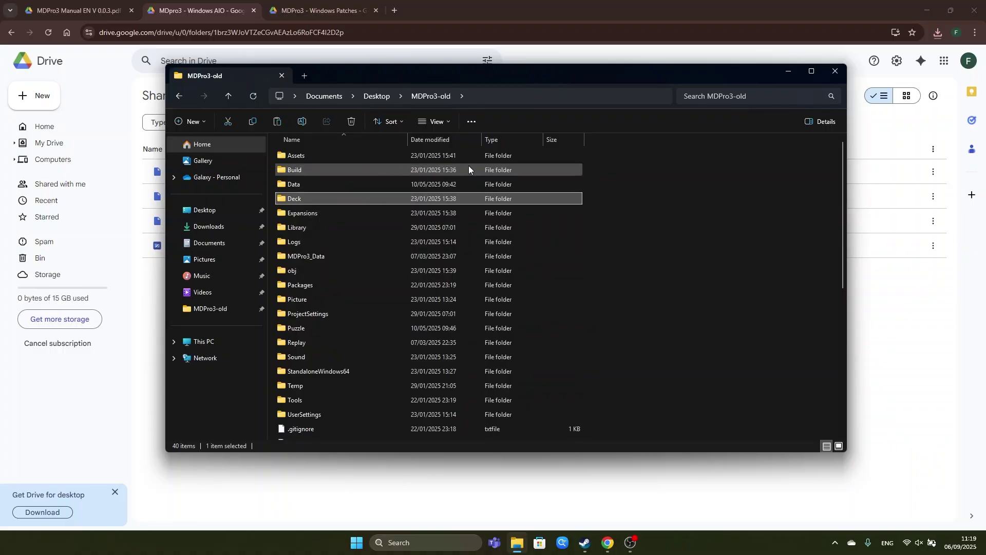
left_click(788, 71)
left_click(924, 11)
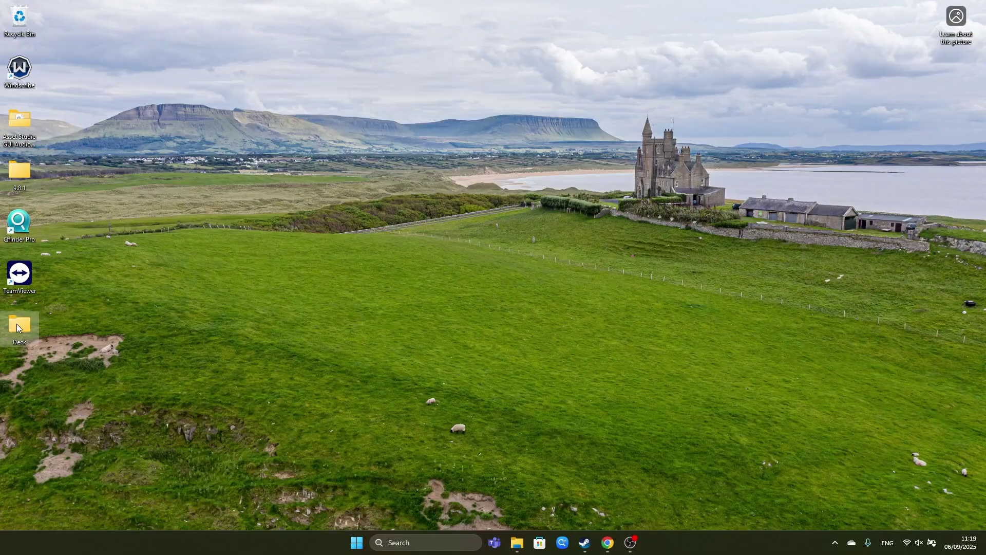
- Launch the downloaded MDPro3_v1.3.0_setup.exe from Chrome and allow it to run despite the SmartScreen block
left_click(607, 542)
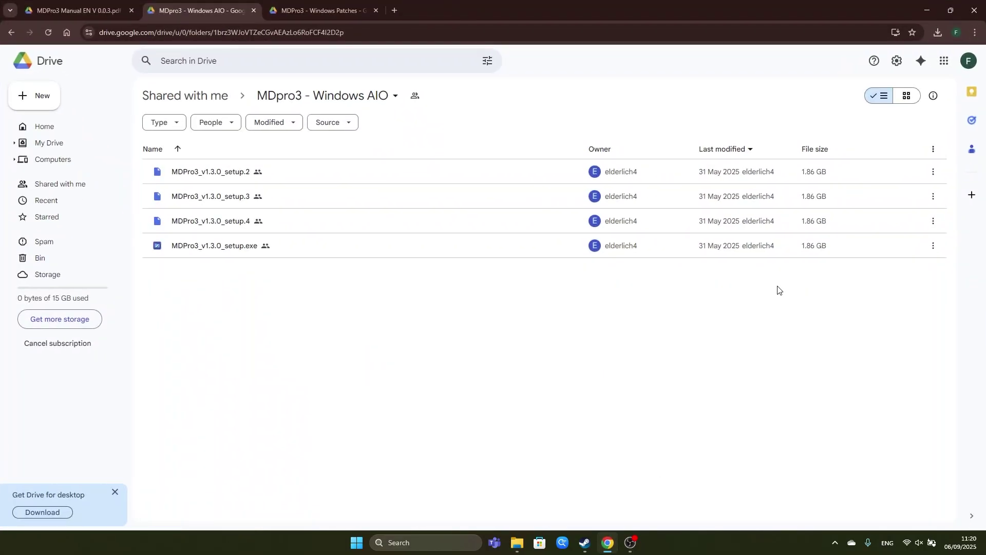
left_click(936, 32)
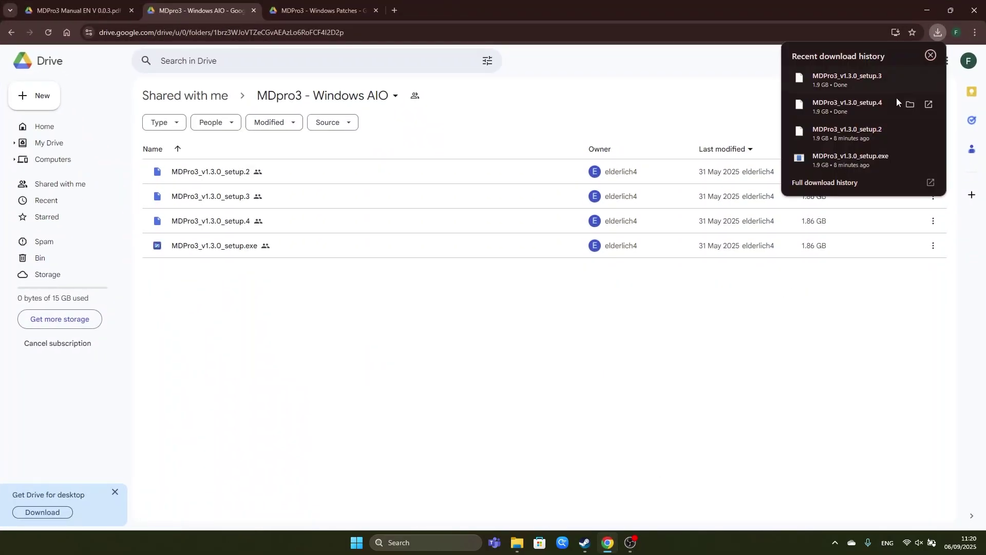
left_click(875, 163)
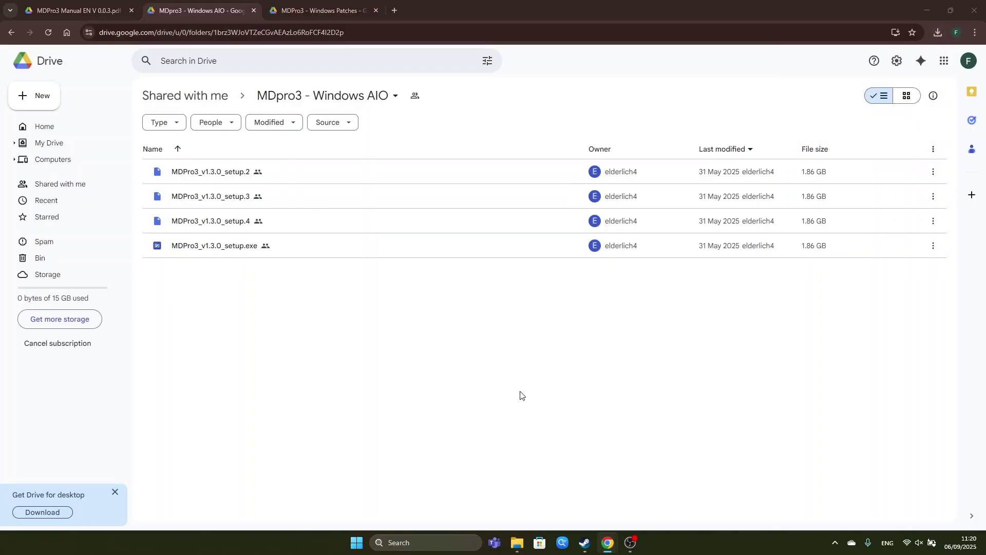
left_click(937, 34)
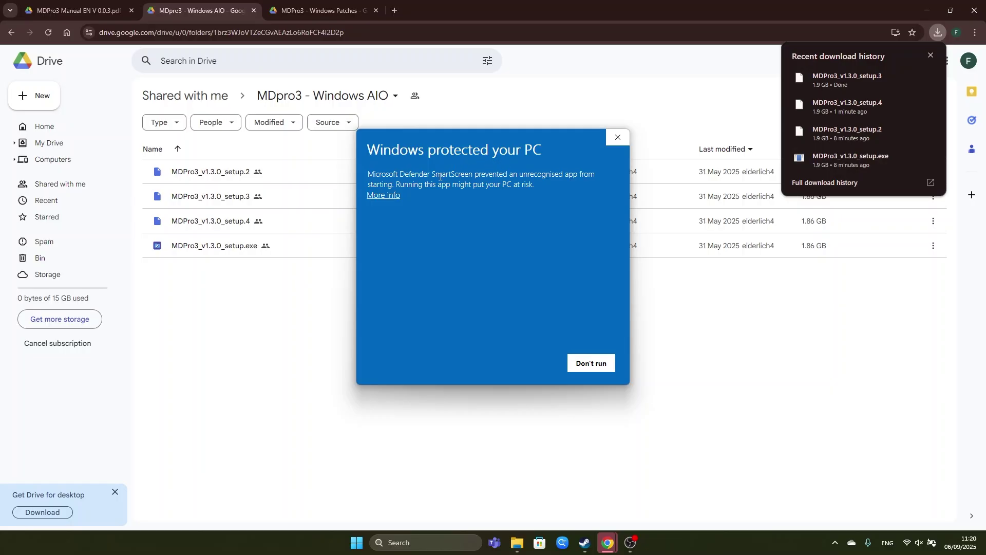
left_click(396, 196)
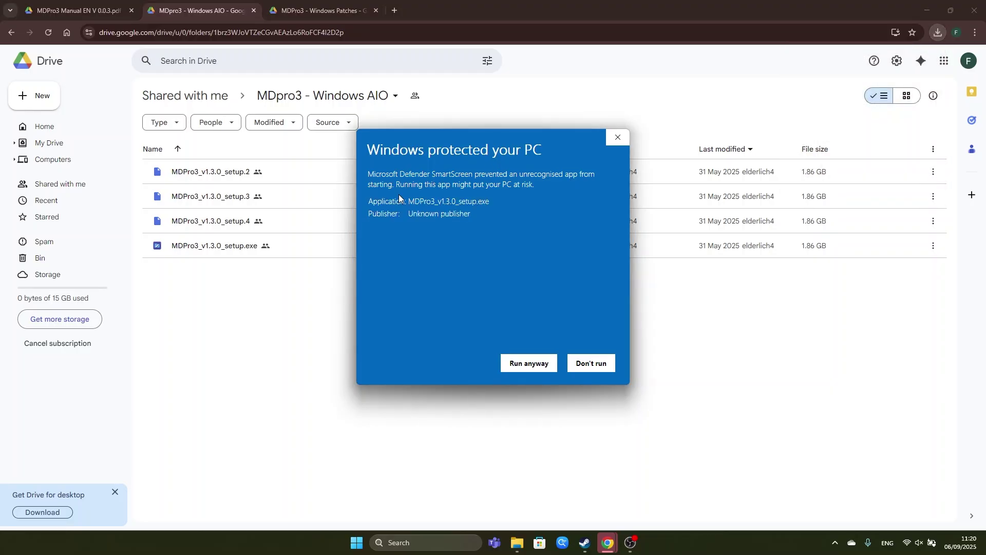
left_click(532, 365)
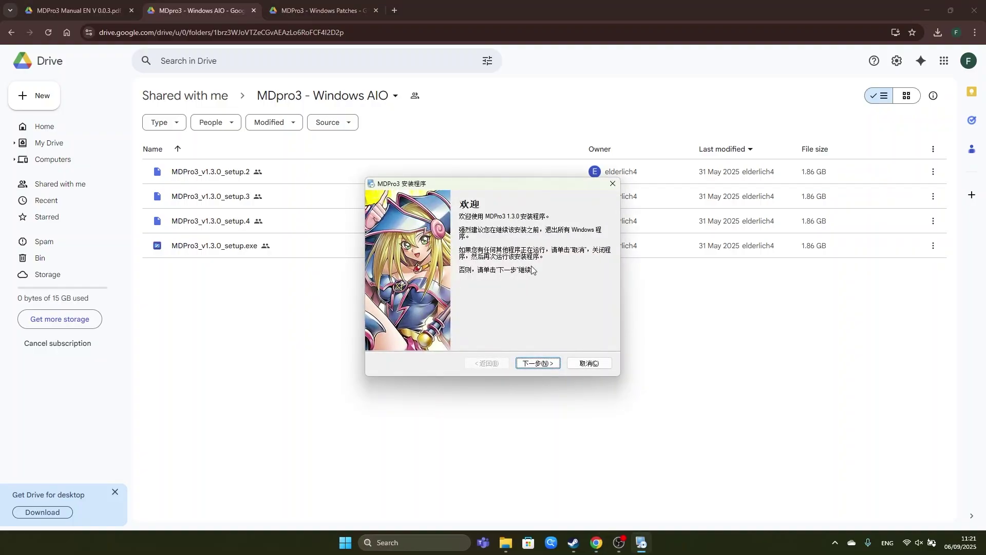
- Set the installer's destination to the Program Files folder on Local Disk (C:), giving C:\Program Files\MDPro3
left_click(543, 362)
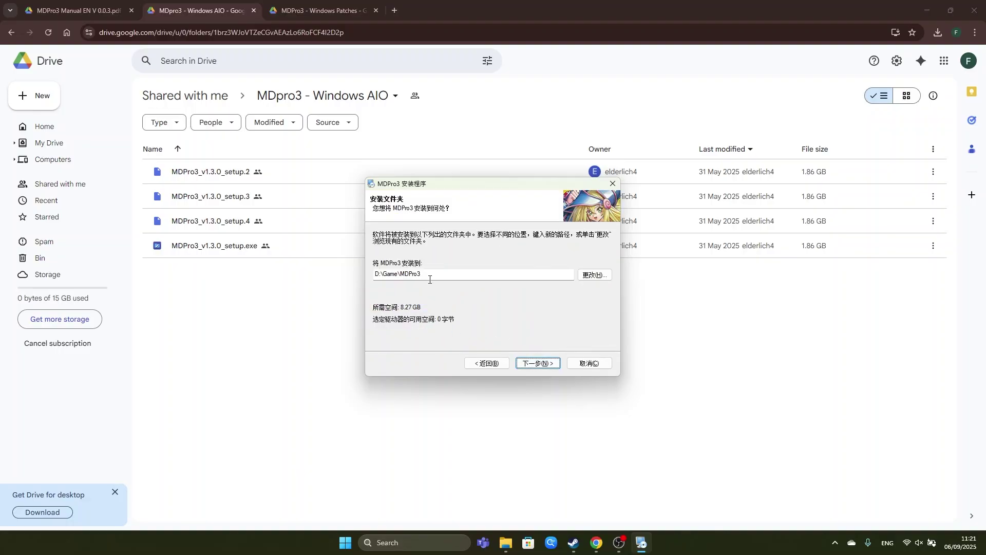
left_click(596, 276)
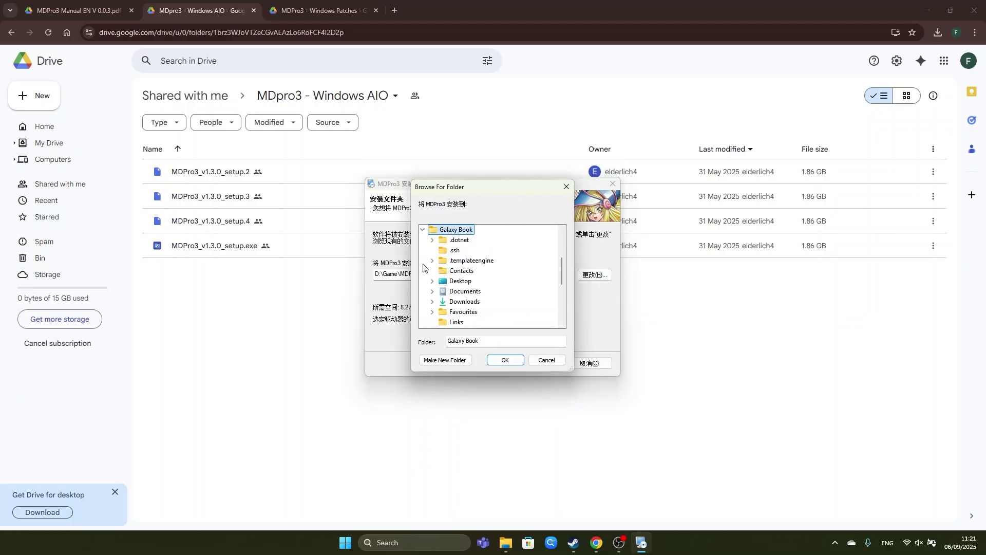
scroll(425, 267, "up", 1)
left_click(422, 260)
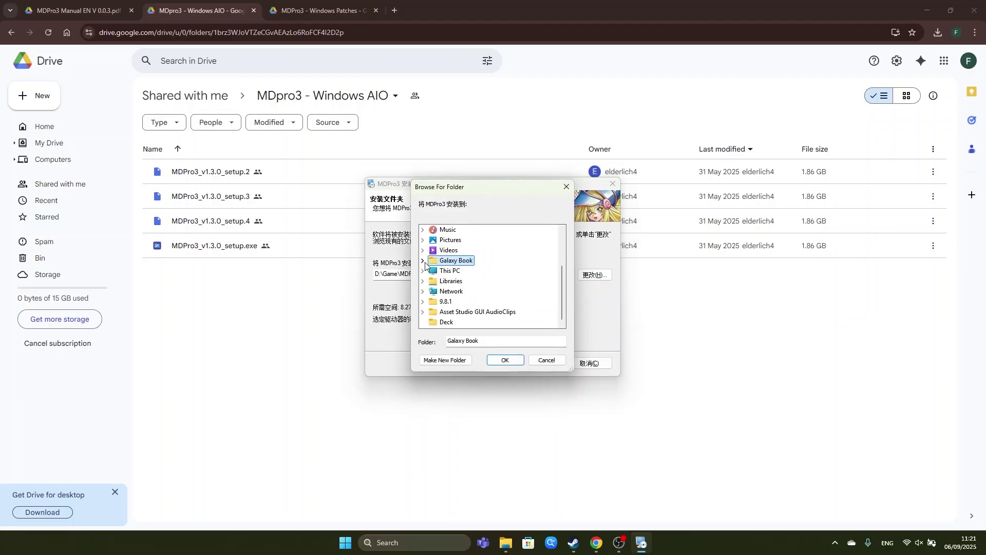
scroll(425, 300, "up", 1)
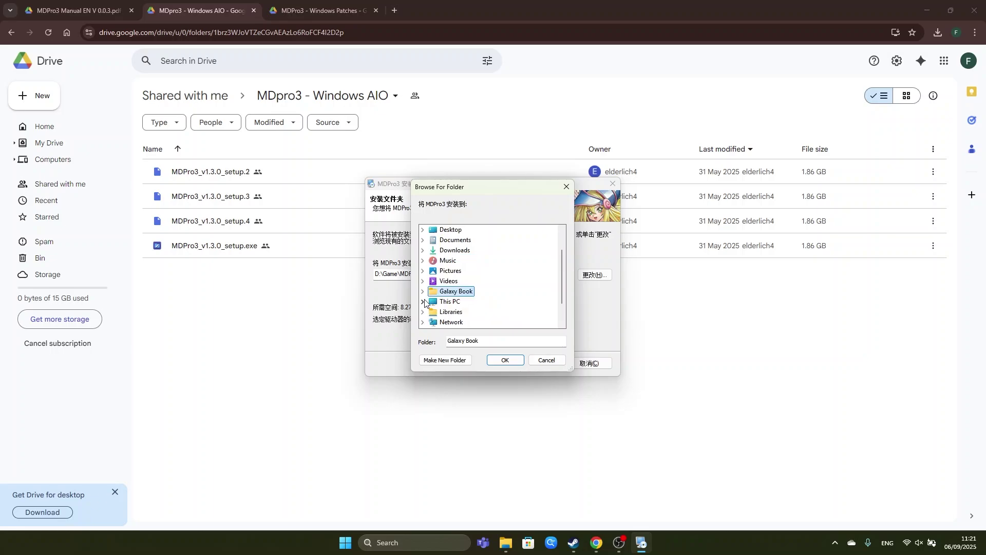
left_click(423, 302)
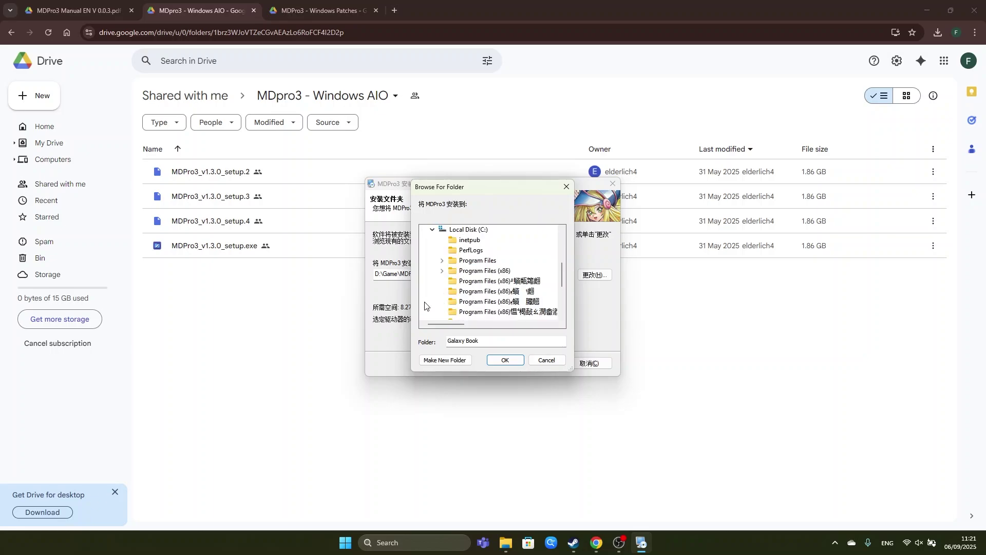
double_click(477, 261)
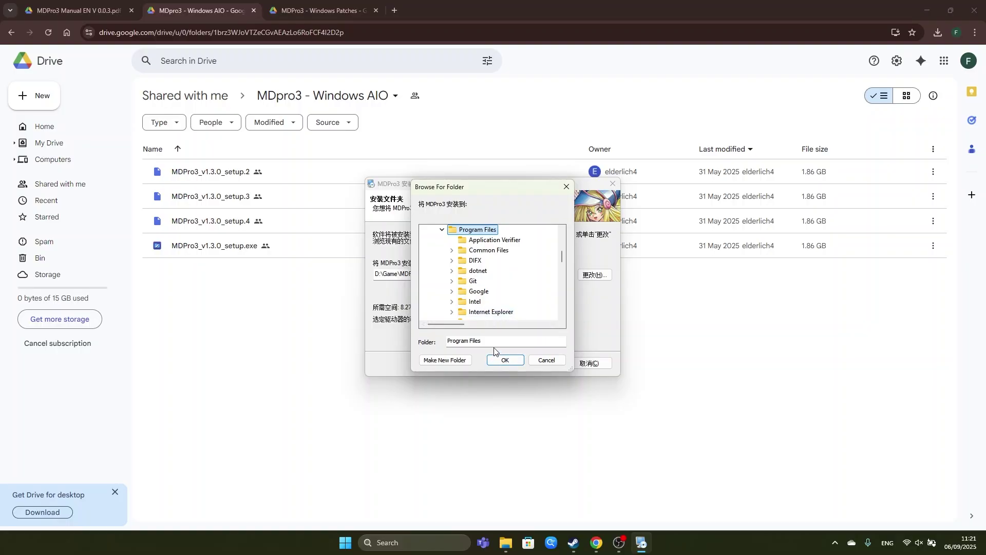
left_click(501, 358)
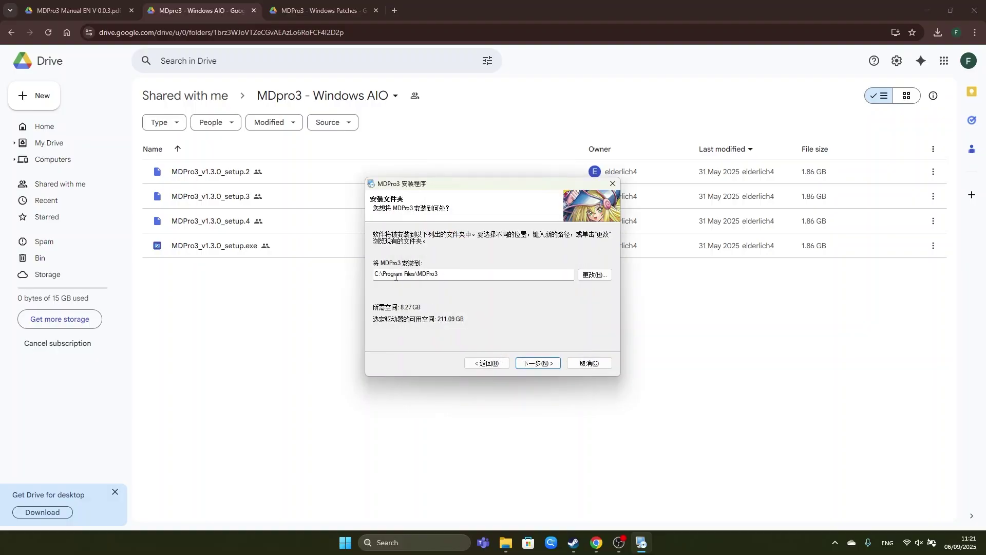
- Accept the installation path and start installing MDPro3 1.3.0
triple_click(454, 276)
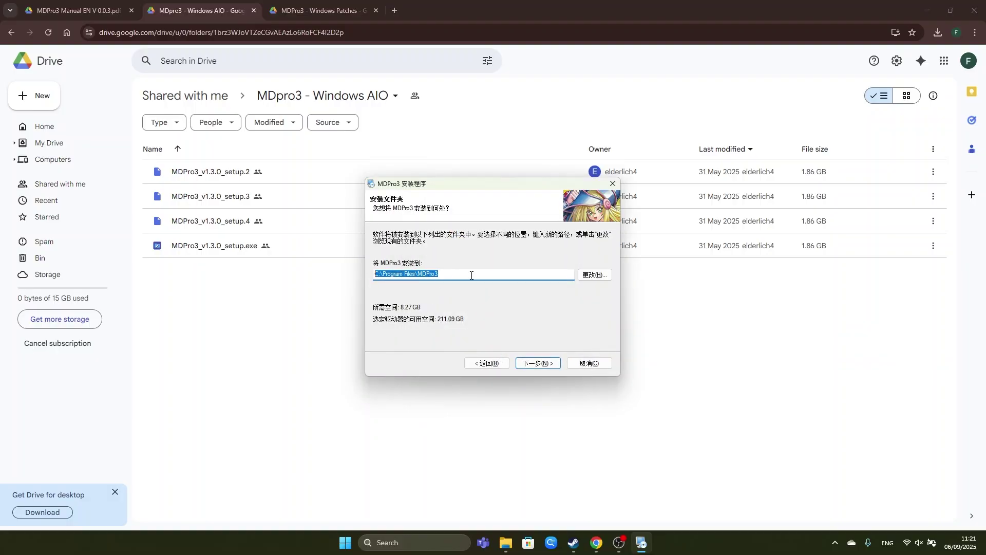
left_click(446, 278)
left_click(538, 363)
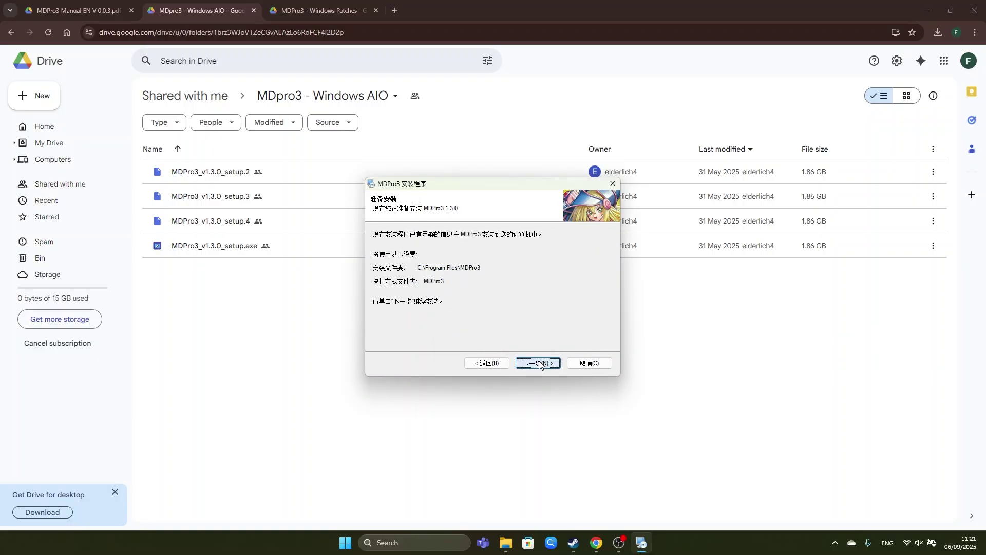
left_click(539, 364)
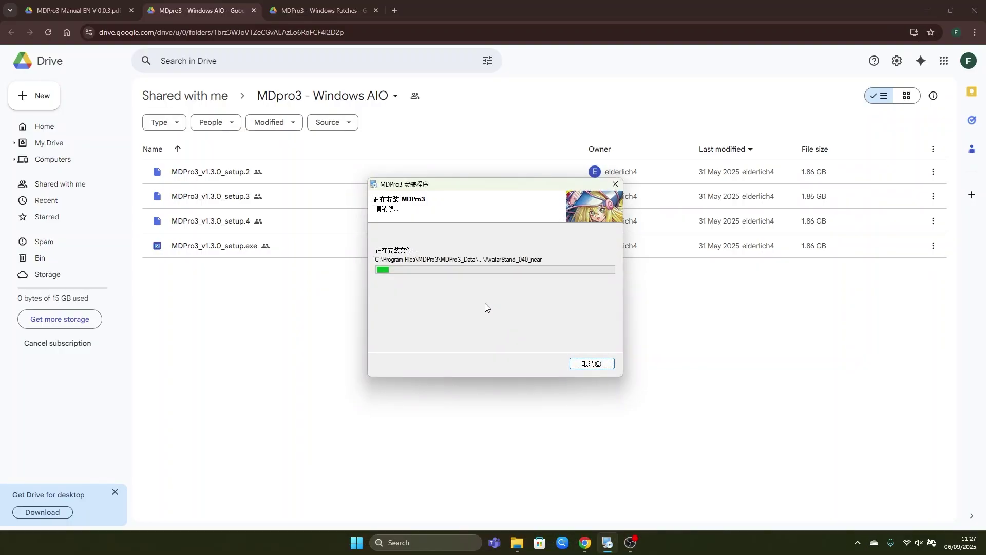
- Download MDPro3_v1.3.1_update.exe from the shared MDPro3 Windows Patches folder, accepting the download without a virus scan
left_click(316, 13)
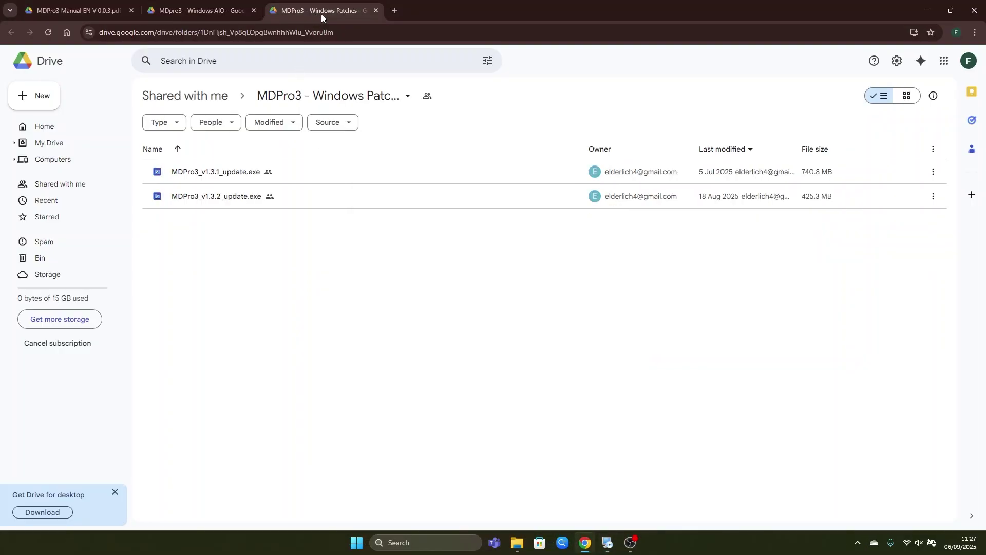
left_click(295, 174)
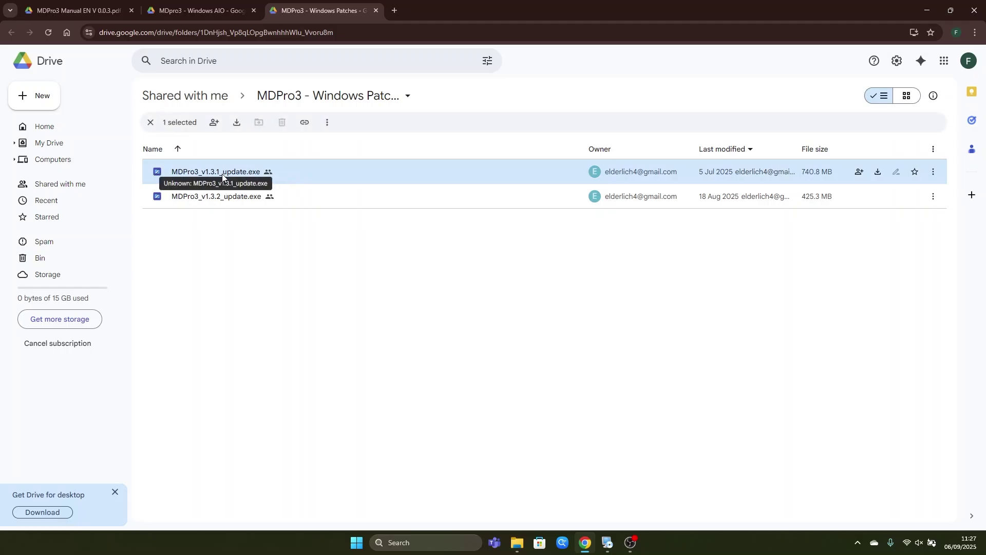
left_click(234, 124)
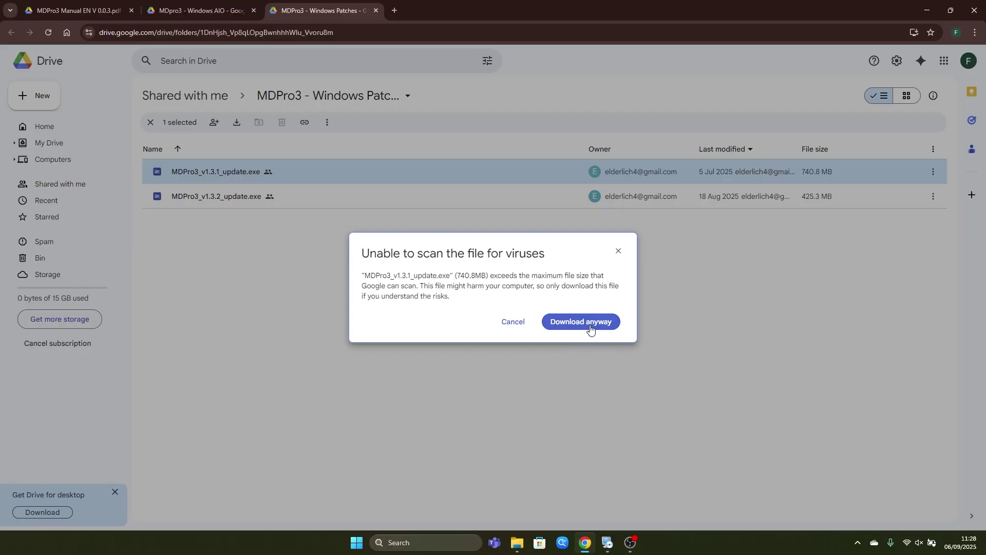
left_click(591, 328)
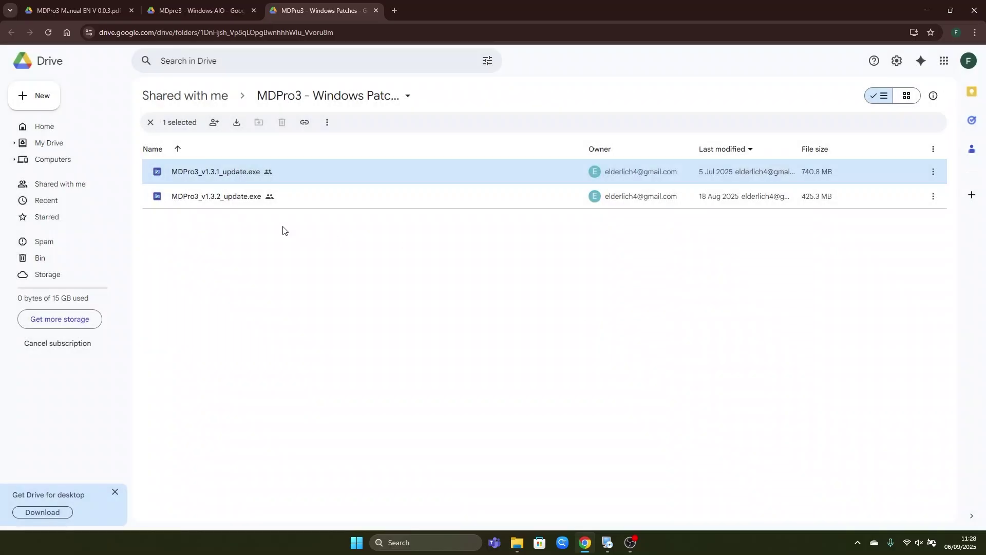
- Download MDPro3_v1.3.2_update.exe from the shared Windows Patches folder and check both update files in the recent download history
left_click(236, 204)
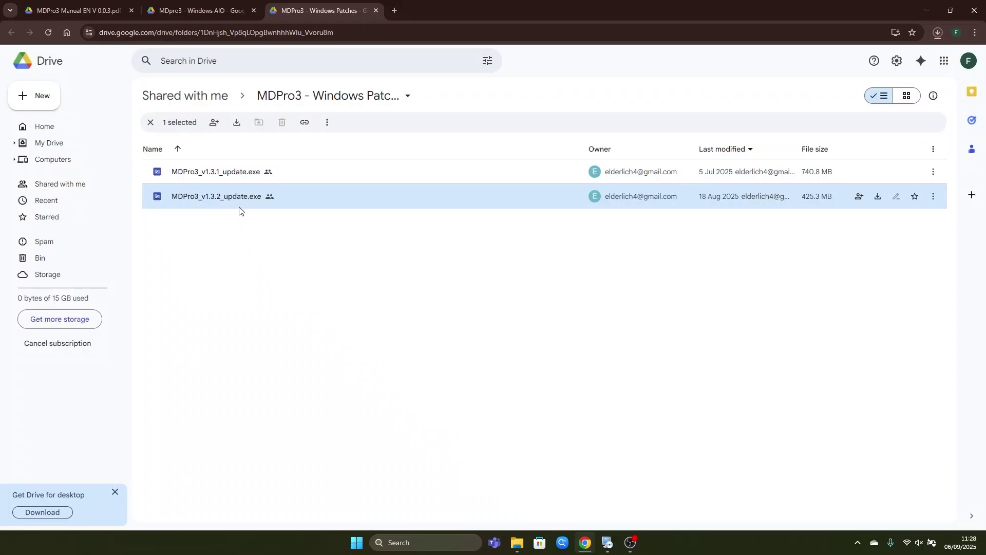
left_click(236, 123)
left_click(205, 177)
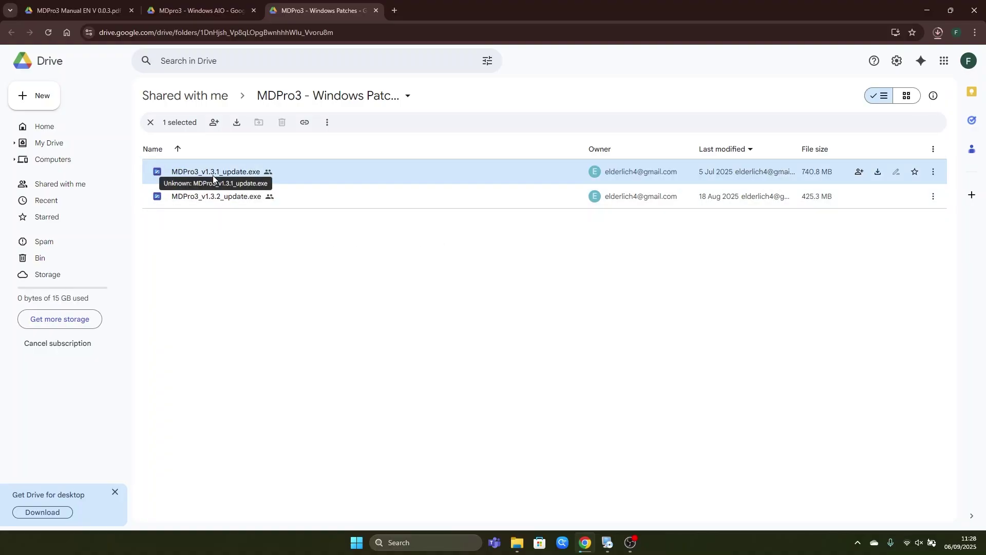
left_click(219, 195)
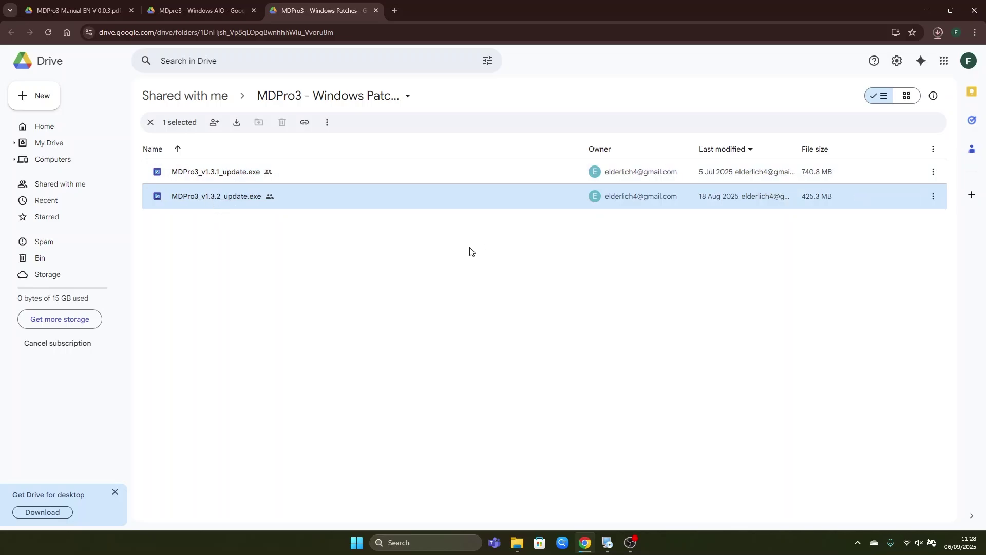
left_click(934, 32)
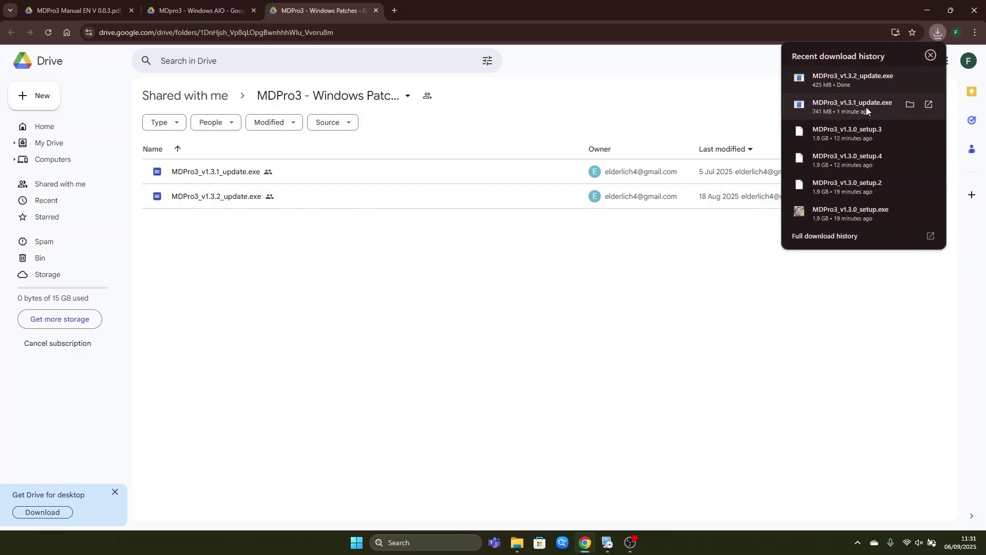
left_click(733, 248)
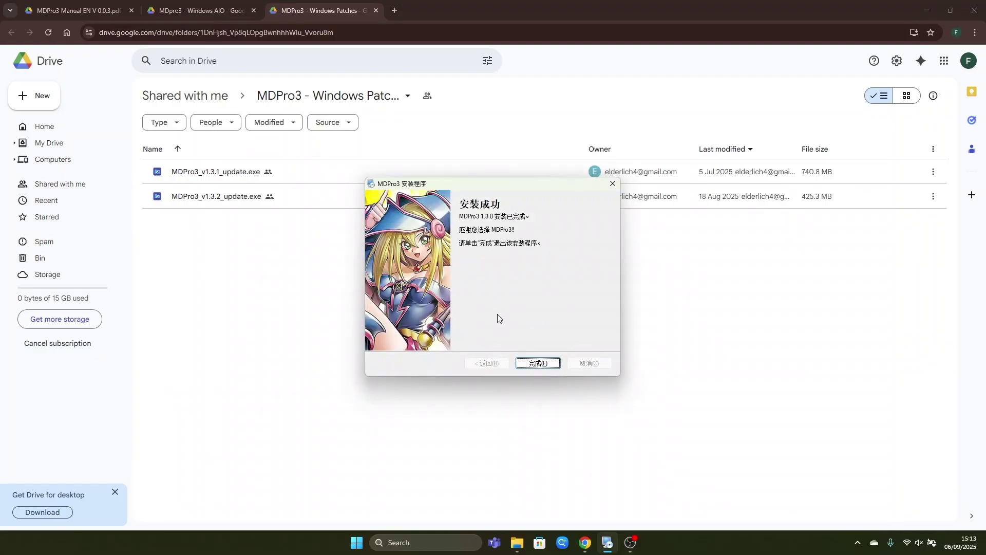
- Close the finished MDPro3 1.3.0 installer and move the backed-up Deck folder from the desktop into C:\Program Files\MDPro3
left_click(538, 363)
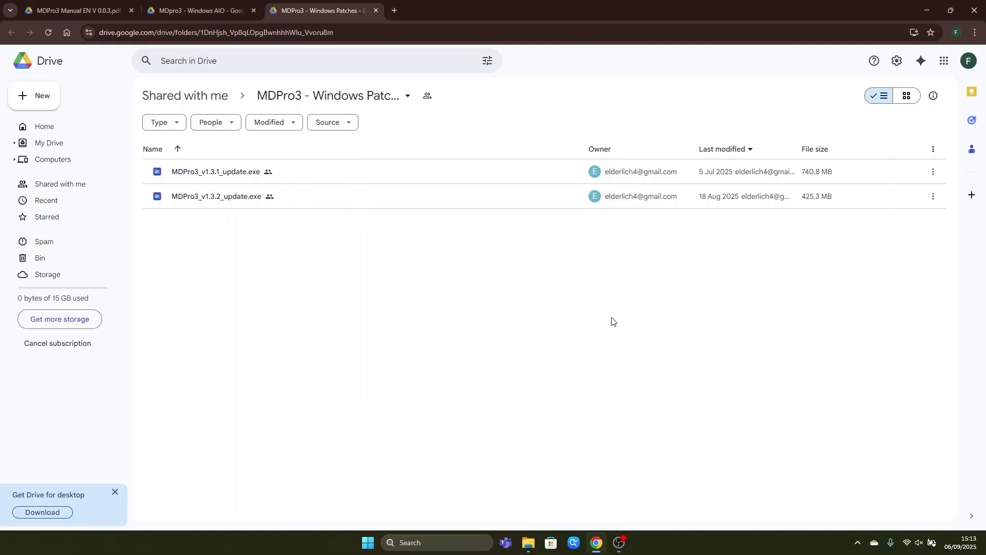
left_click(926, 11)
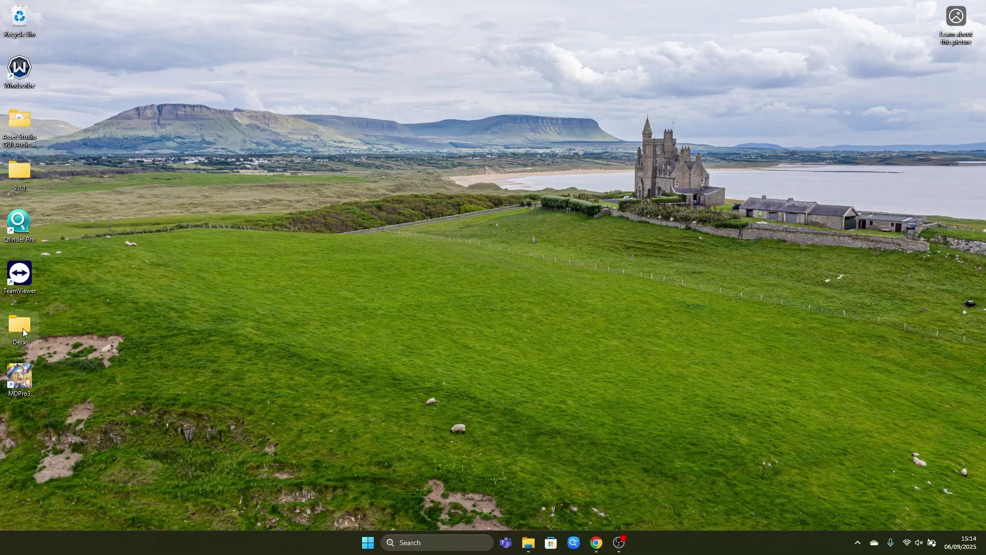
right_click(21, 379)
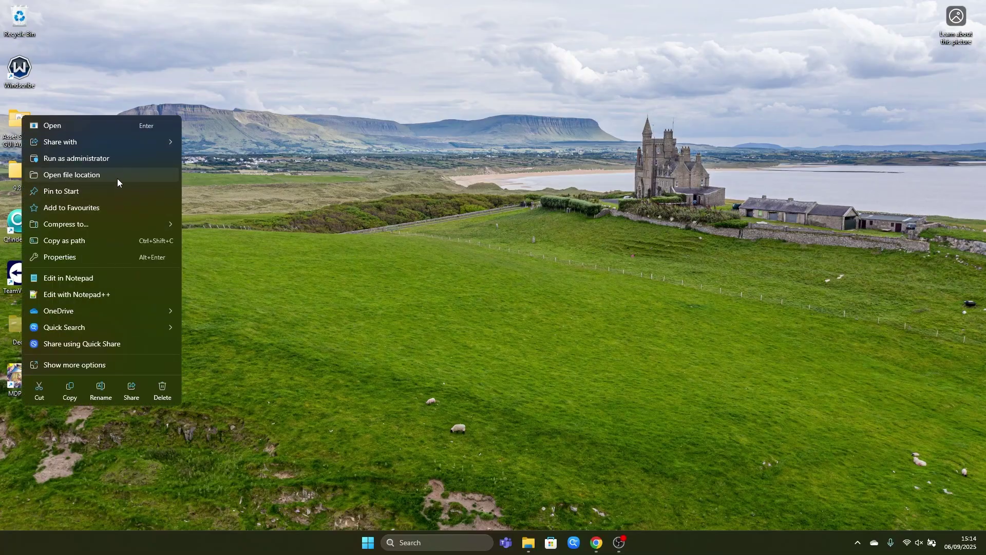
left_click(117, 178)
left_click(361, 323)
key("ctrl+v")
left_click(213, 200)
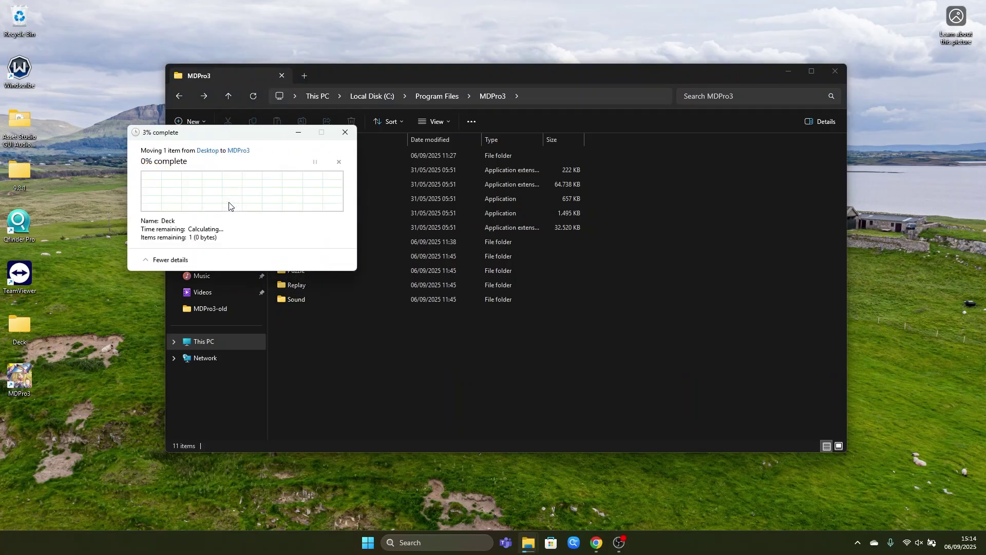
left_click(361, 378)
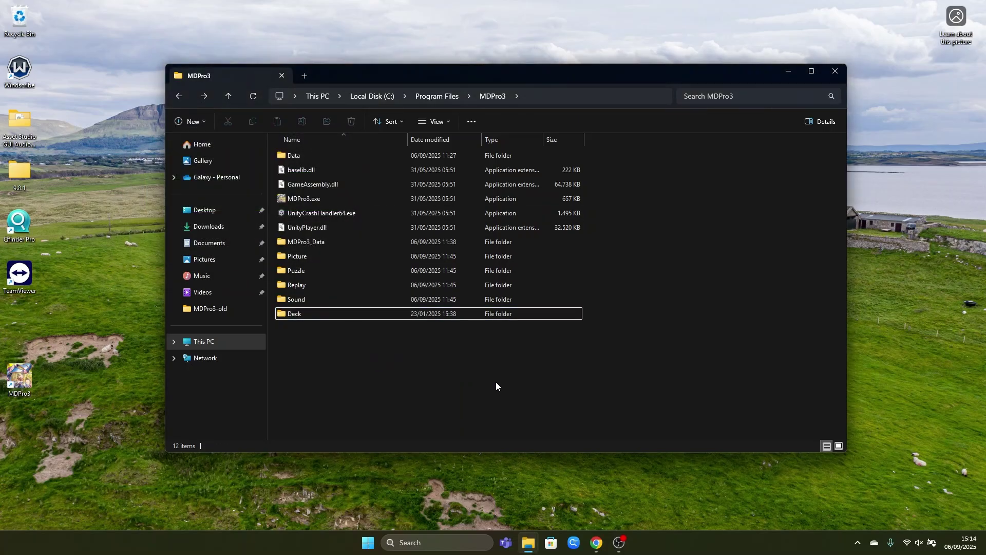
- Switch to Chrome and launch MDPro3_v1.3.1_update.exe from the download history
left_click(596, 543)
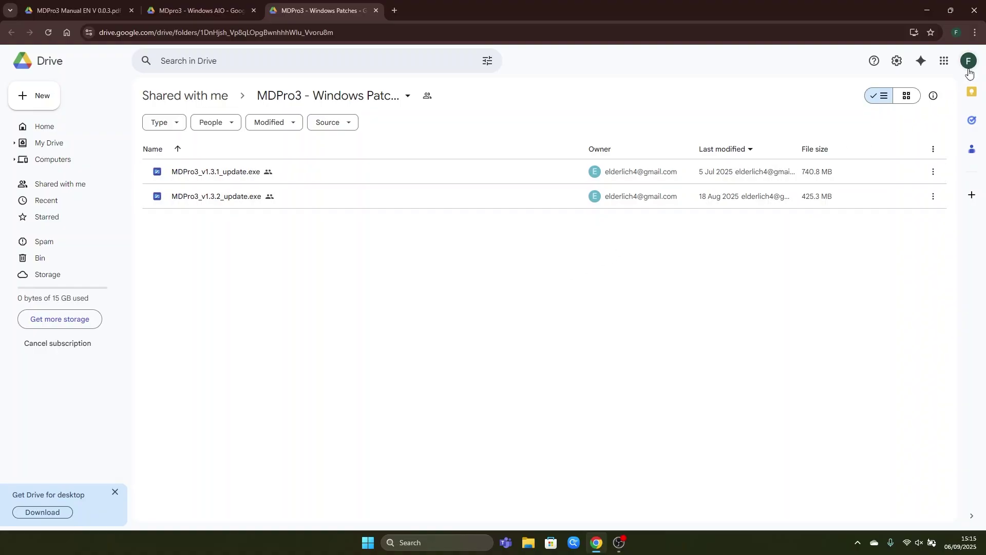
left_click(974, 33)
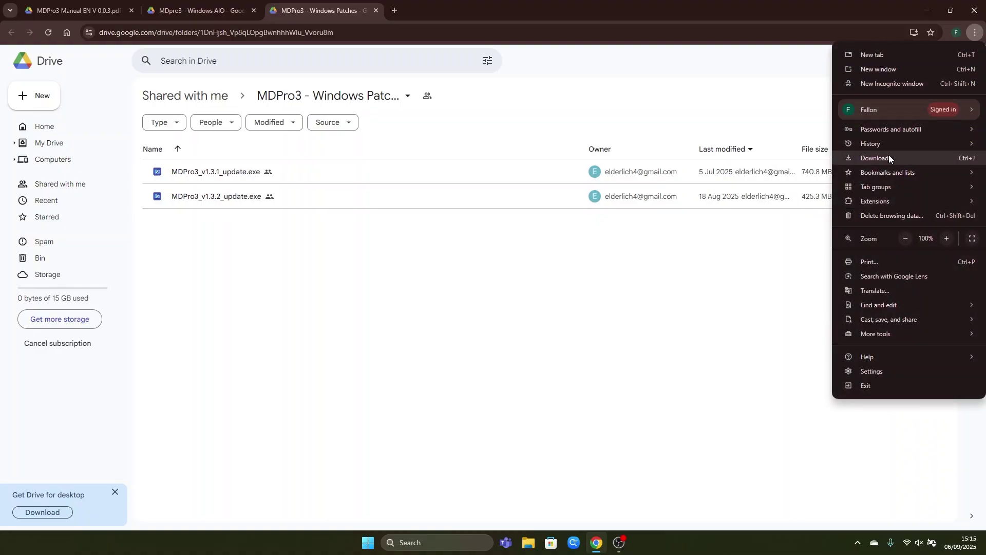
left_click(888, 158)
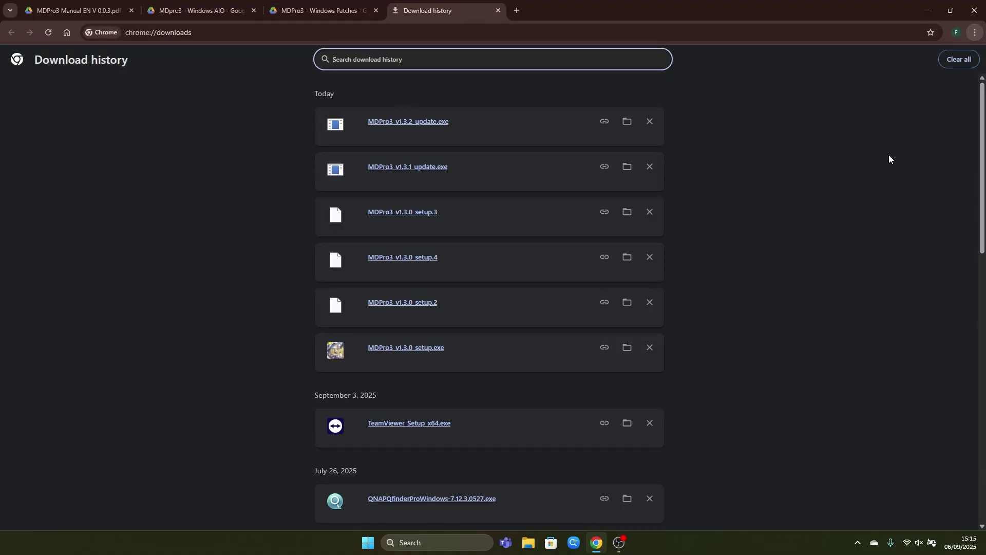
left_click(423, 170)
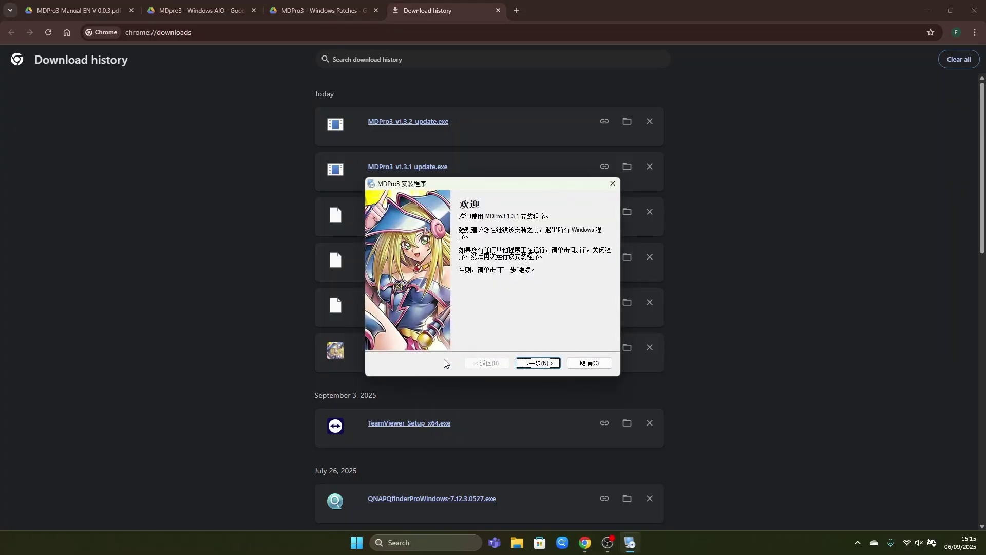
- Install the MDPro3 1.3.1 update into C:\Program Files\MDPro3 and close the finished installer
left_click(532, 364)
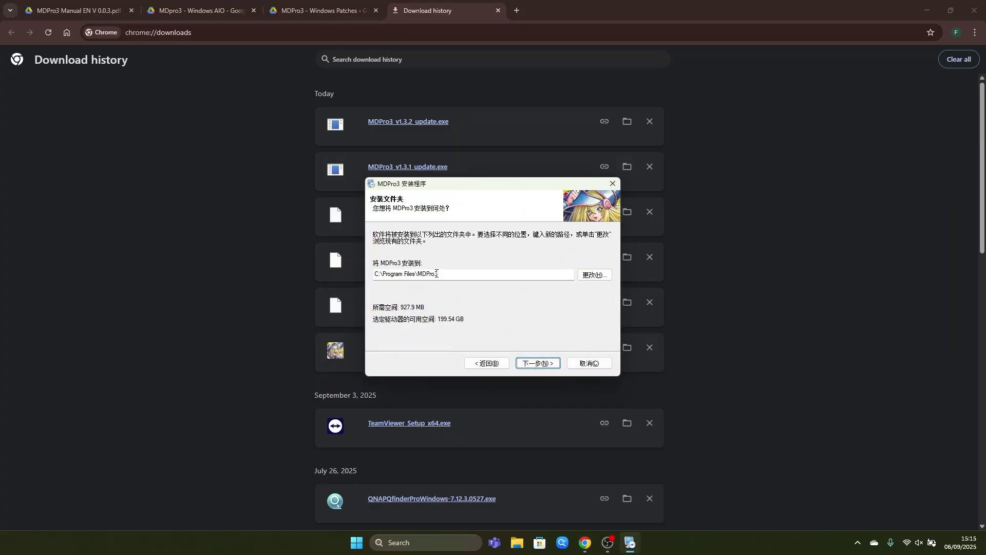
left_click(534, 362)
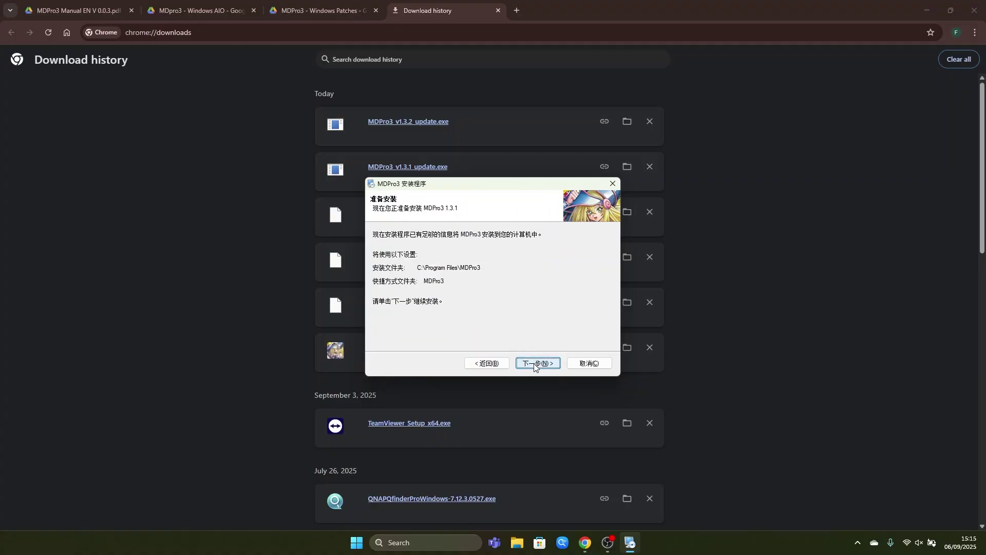
left_click(534, 363)
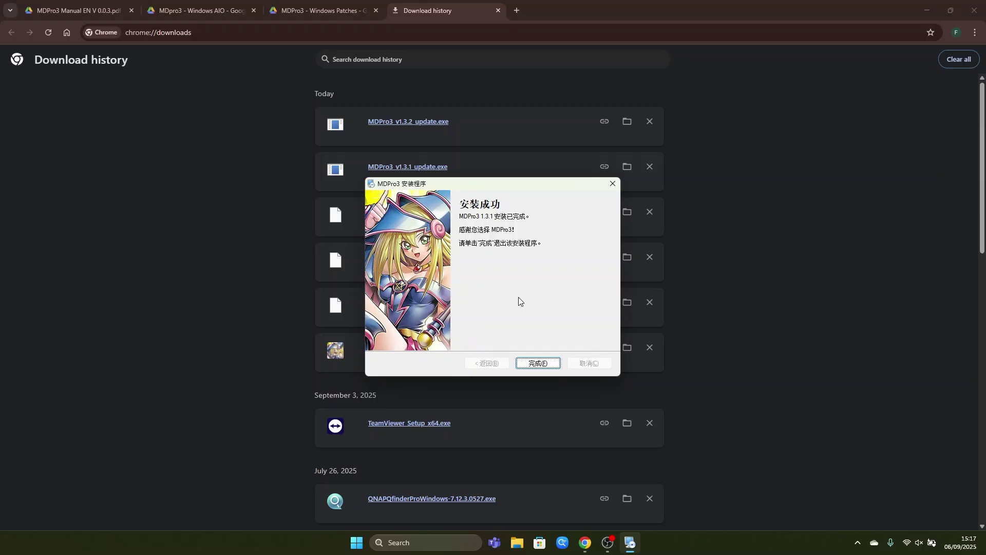
left_click(532, 363)
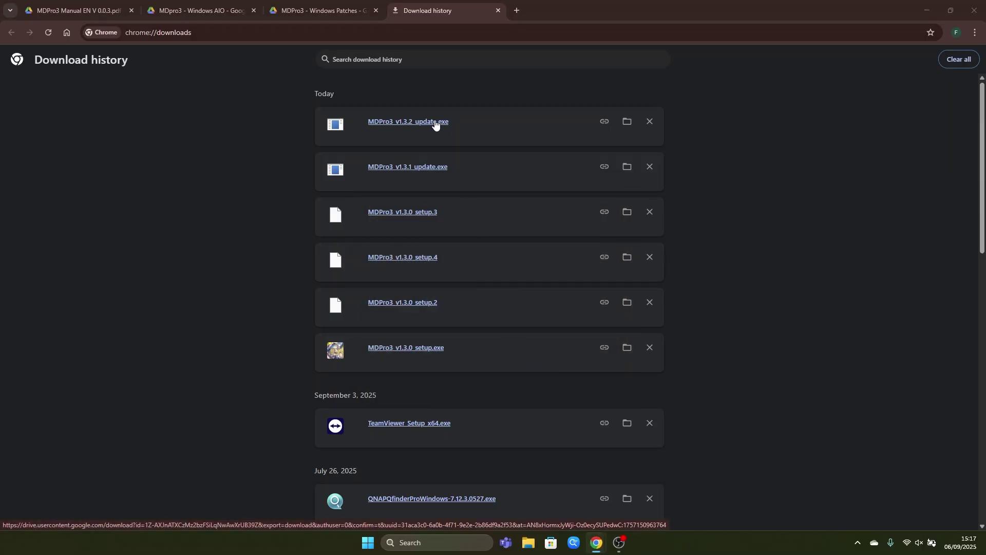
- Launch MDPro3_v1.3.2_update.exe from the download history and allow it to run despite the SmartScreen block
left_click(435, 125)
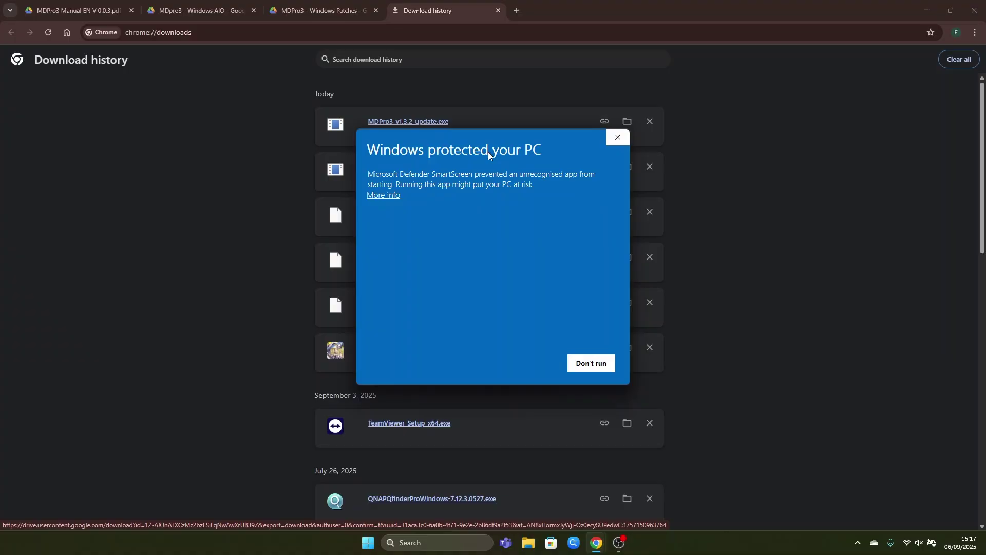
left_click(383, 198)
left_click(520, 363)
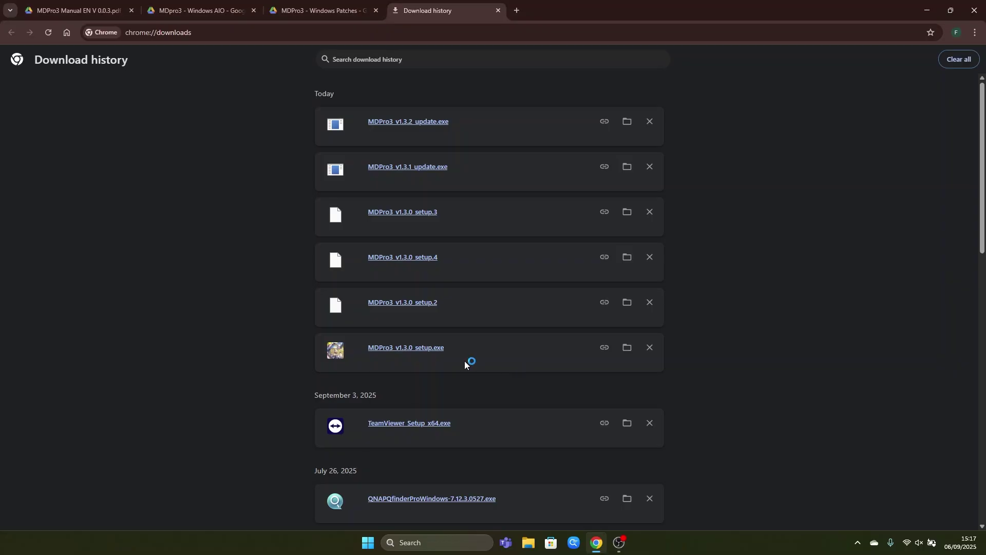
- Install the MDPro3 1.3.2 update into C:\Program Files\MDPro3 and close the finished installer
left_click(535, 363)
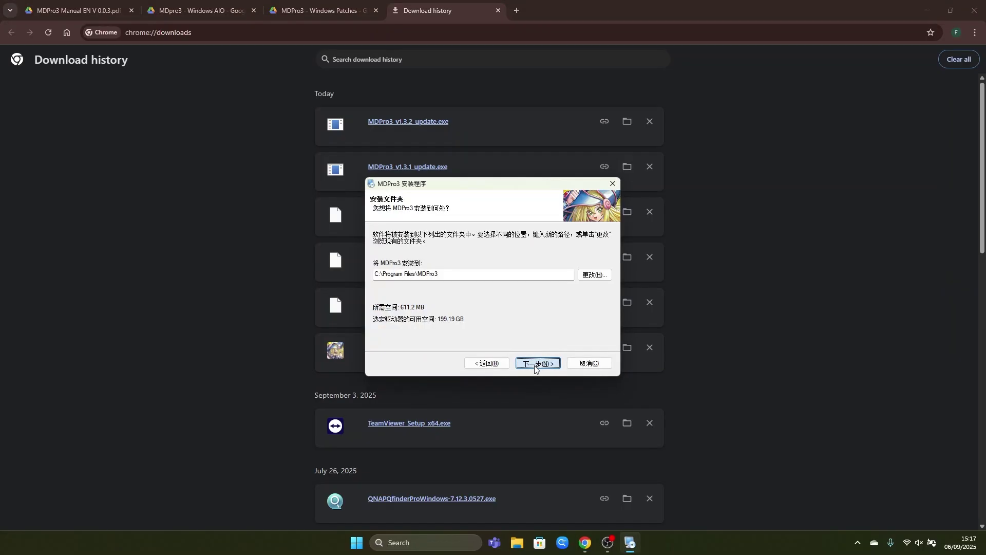
left_click(534, 363)
left_click(535, 363)
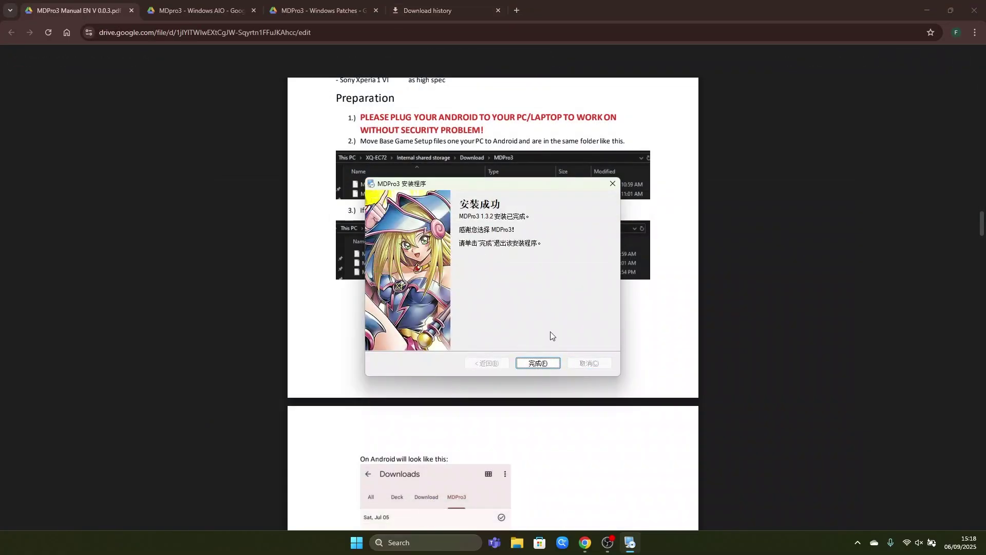
left_click(538, 363)
- Move the MDPro3 shortcut directly below TeamViewer on the desktop and set it to run as an administrator
left_click(927, 10)
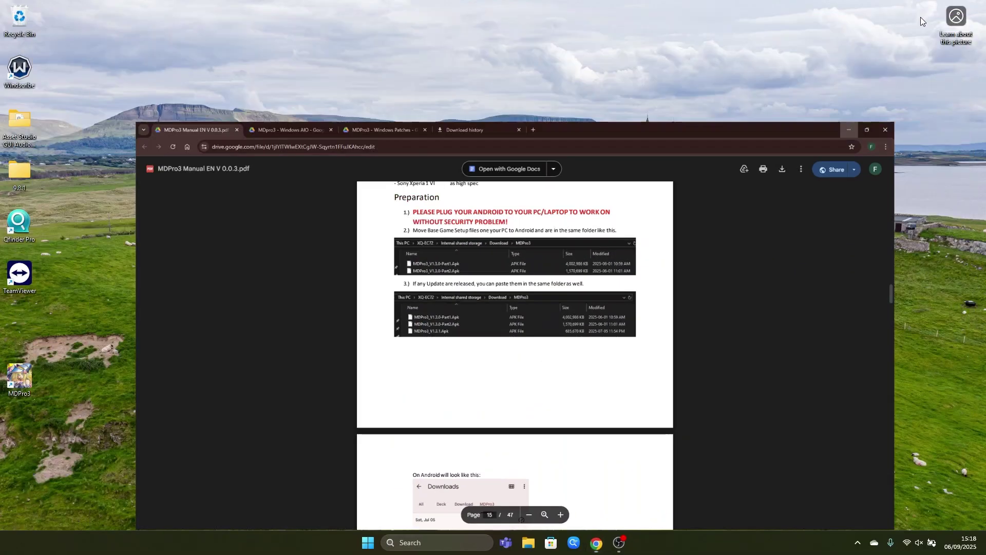
left_click_drag(29, 384, 27, 332)
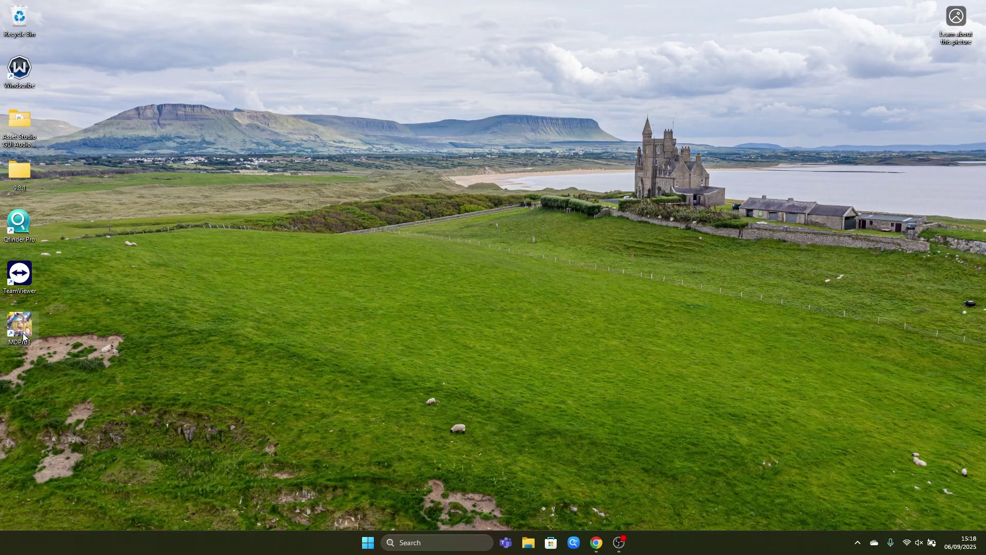
right_click(22, 334)
left_click(69, 322)
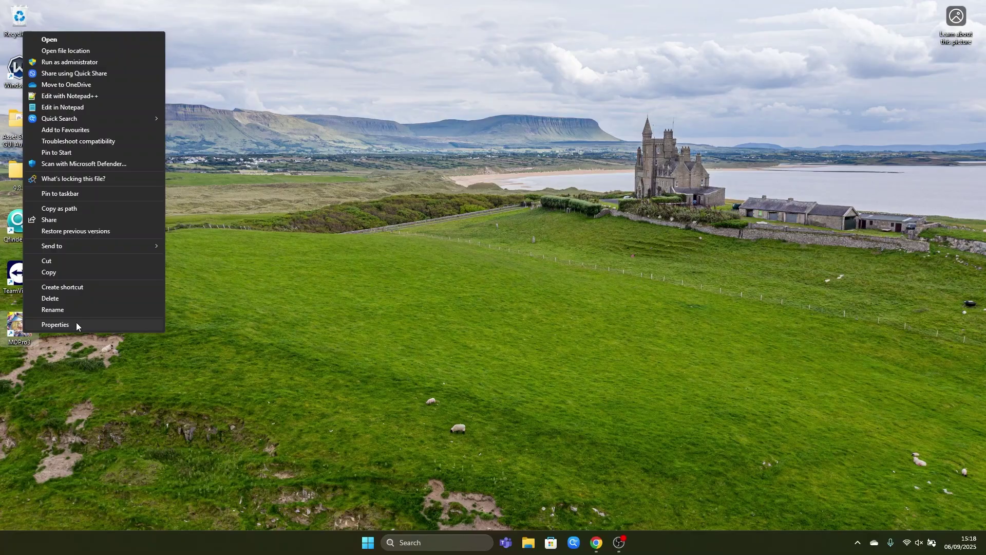
left_click(76, 324)
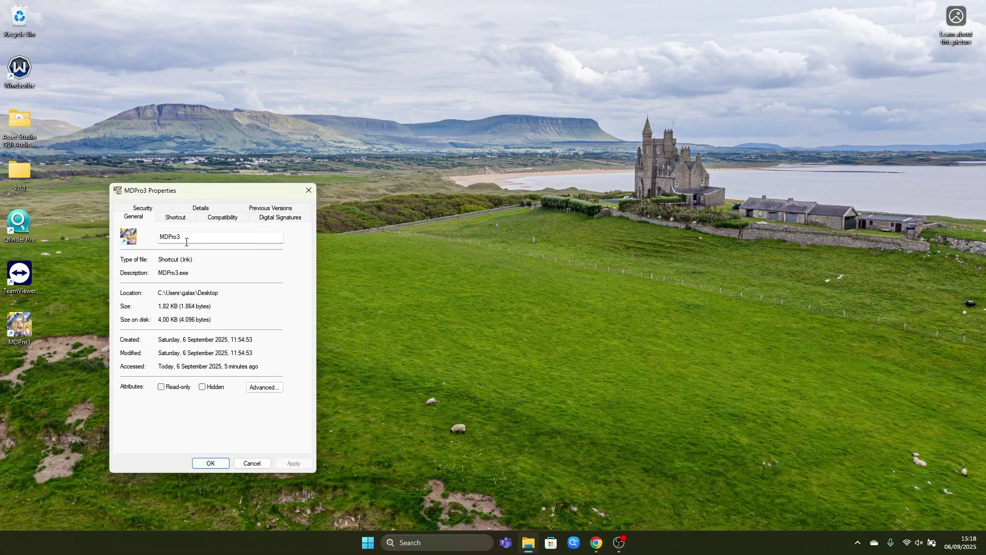
left_click(219, 218)
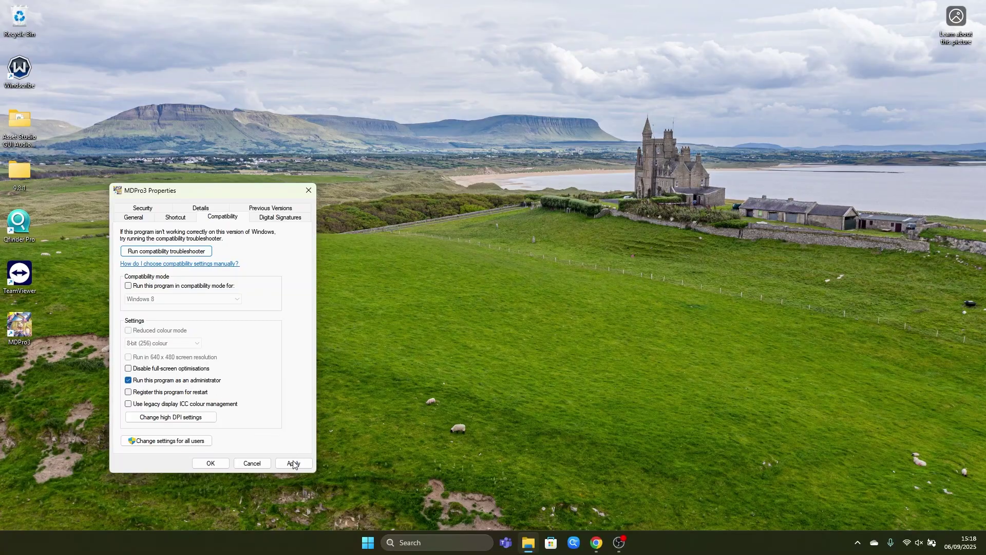
left_click(225, 464)
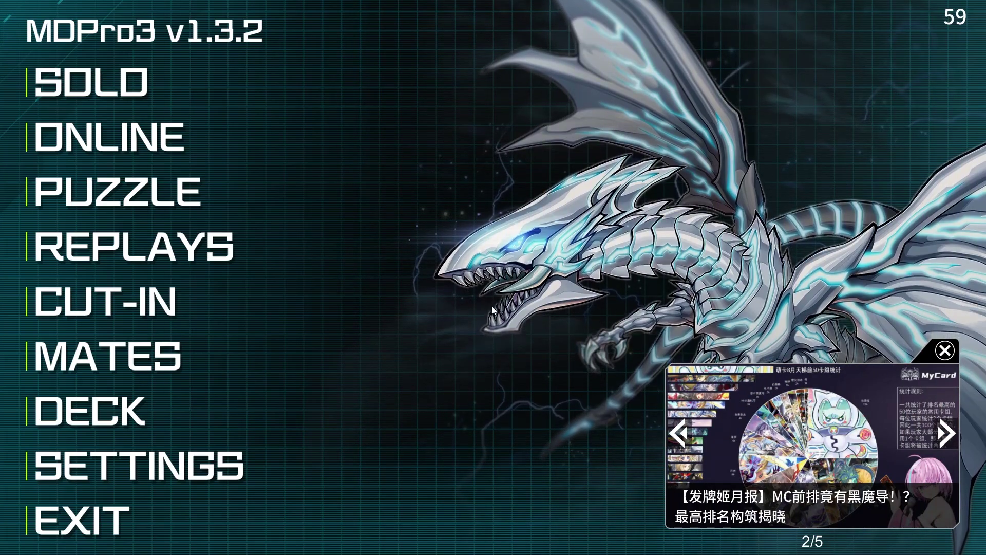
- Update the pre-release cards in the game's Expansions settings and return to the main menu
left_click(167, 472)
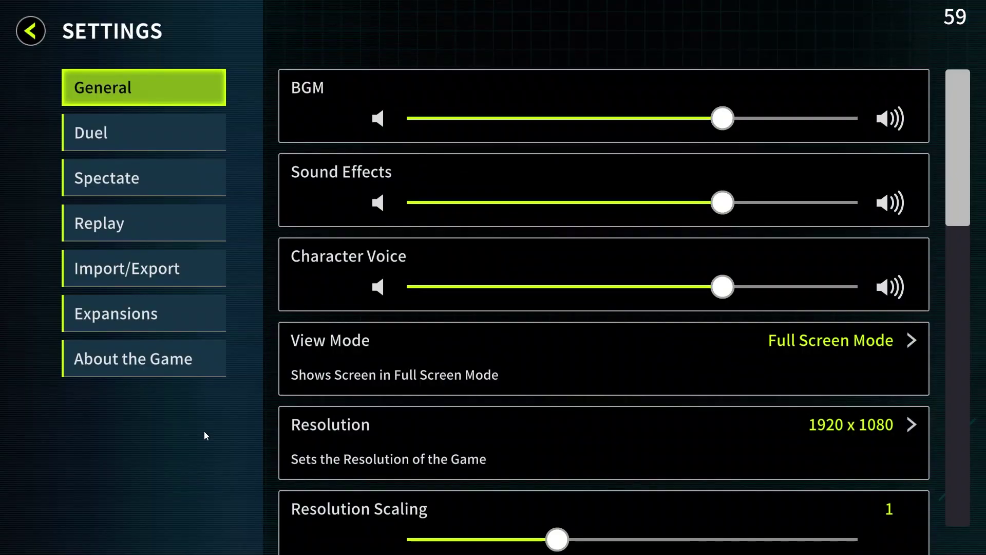
left_click(183, 330)
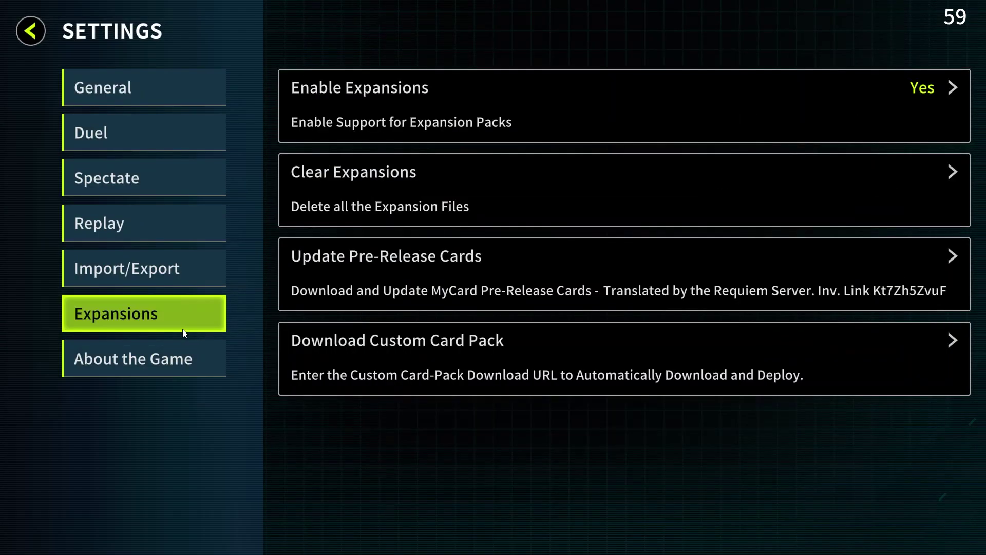
left_click(637, 266)
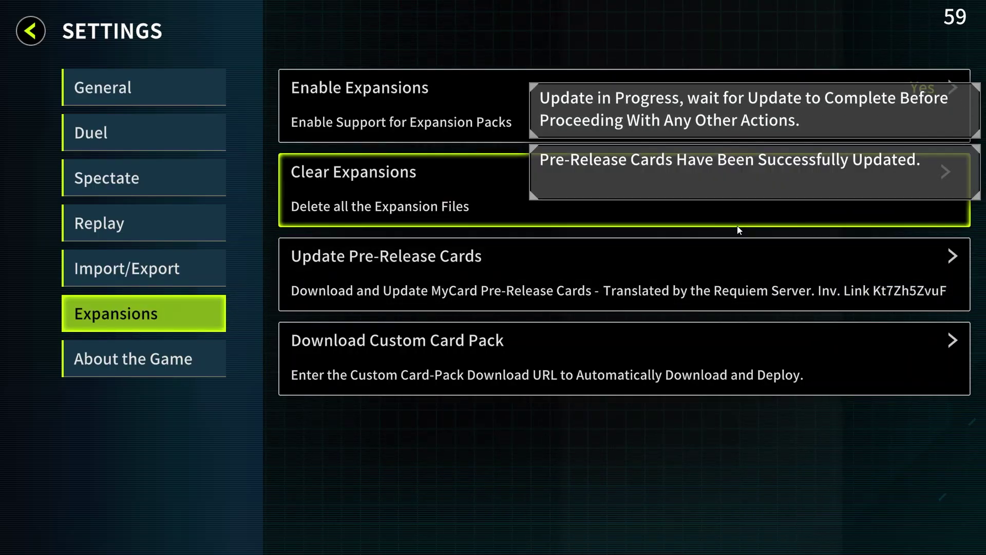
left_click(45, 36)
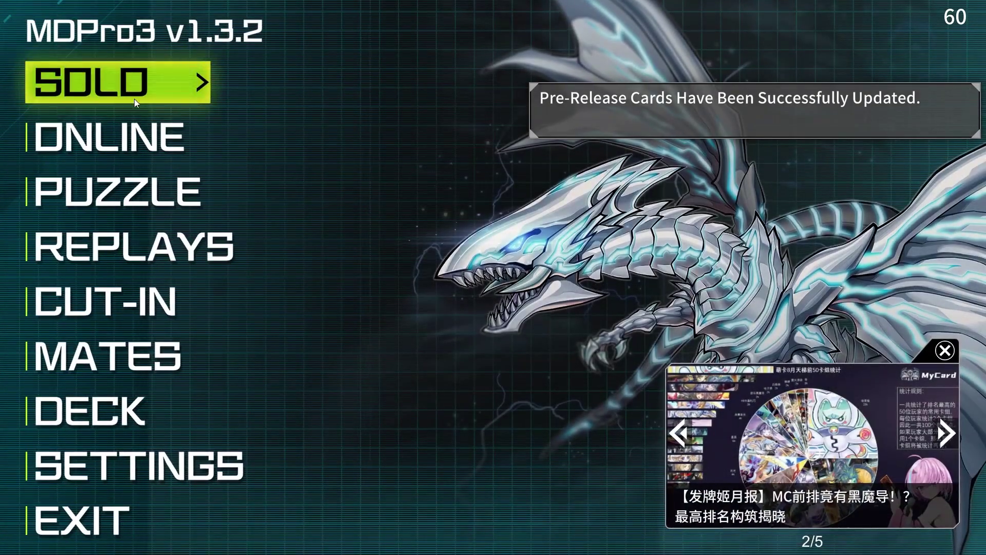
- Create a new deck named Test and open it in the deck editor
left_click(149, 402)
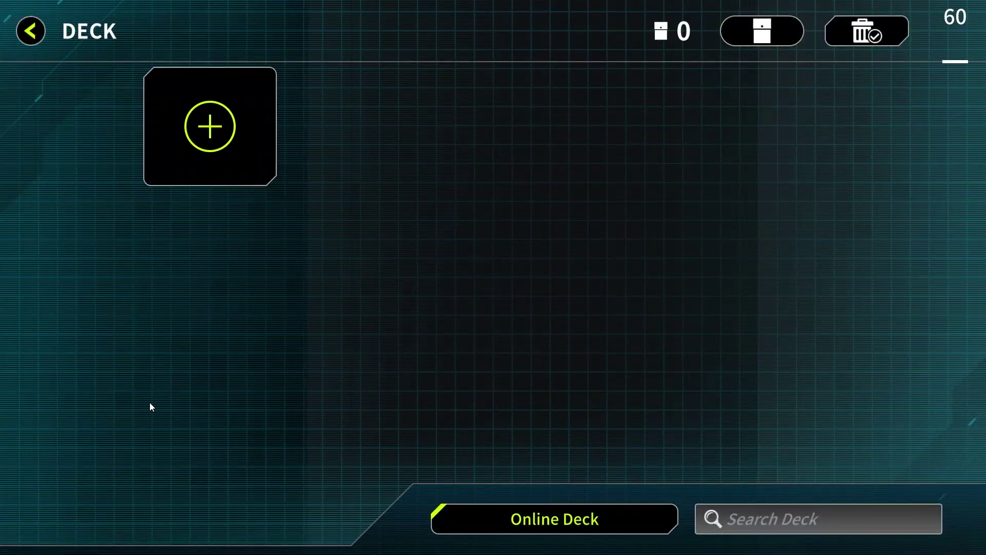
left_click(229, 175)
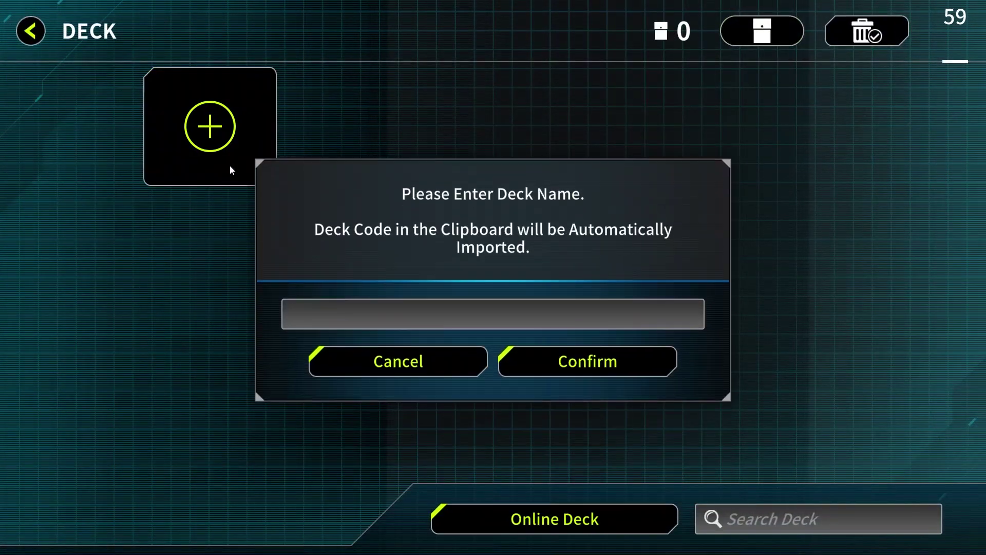
left_click(487, 316)
type("Test")
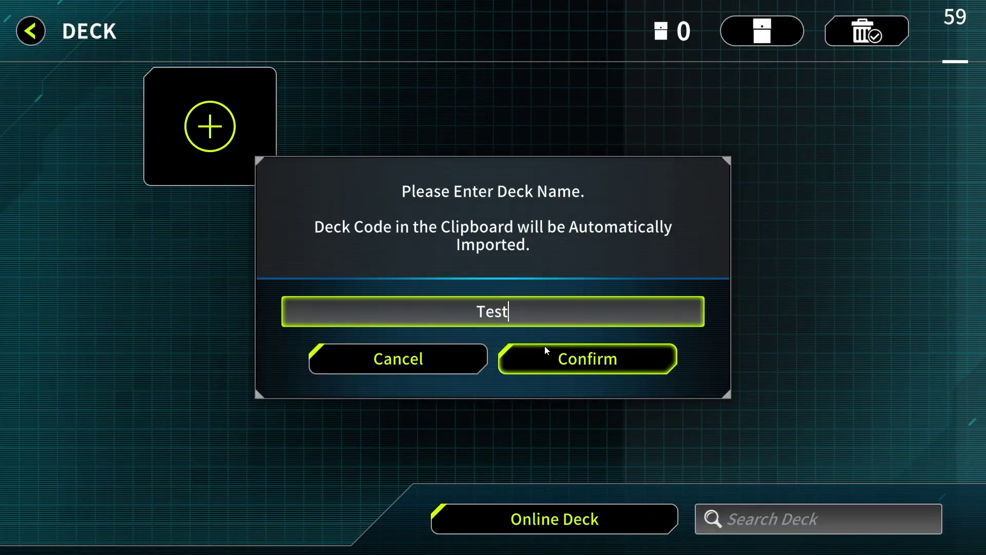
left_click(513, 349)
left_click(375, 159)
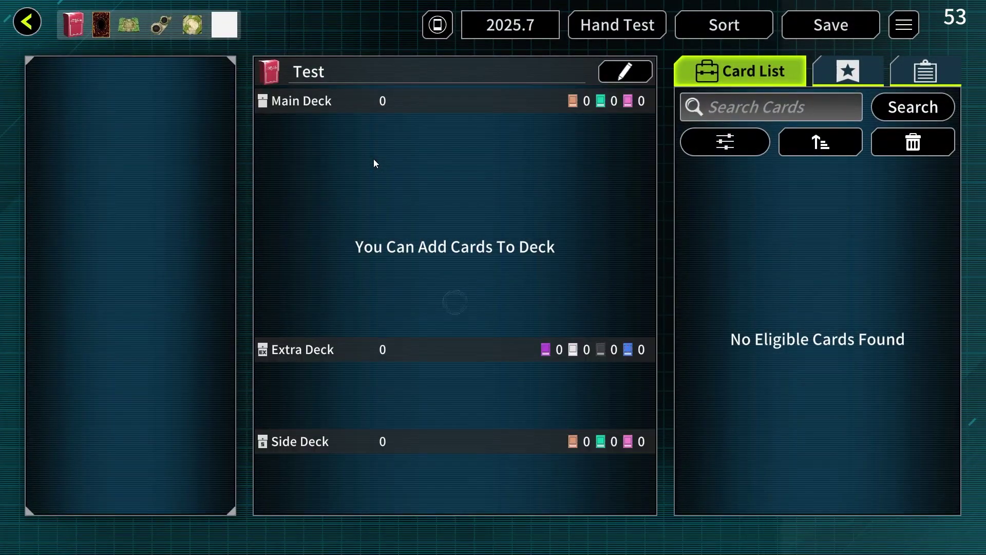
- Search the card list for Supersonic Chick and show that card's details
left_click(736, 110)
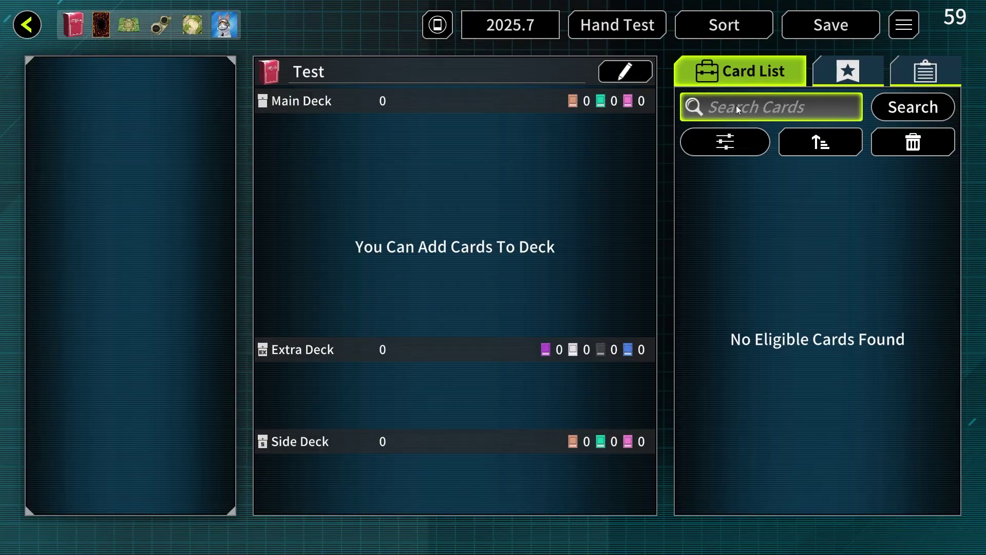
type("Supers")
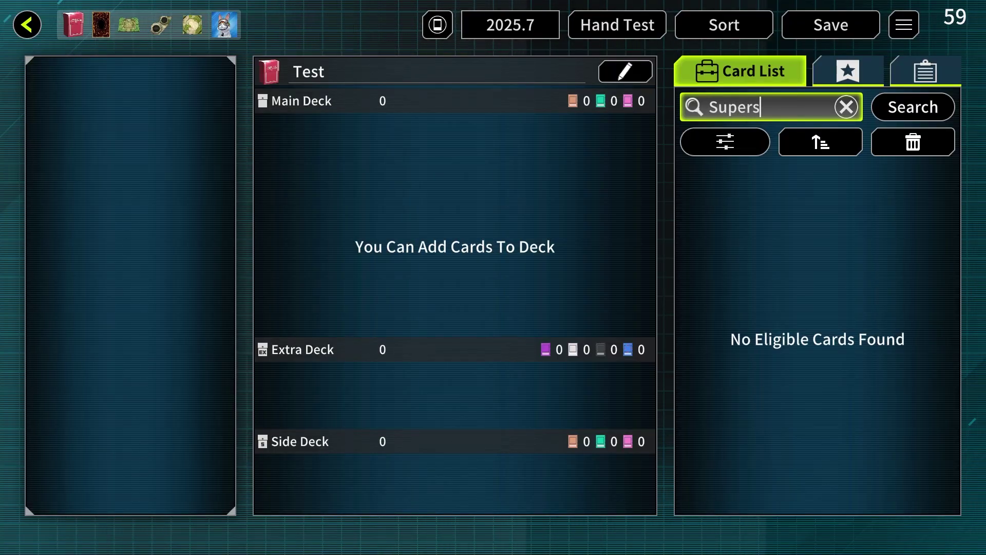
type("onic Chick")
key("Return")
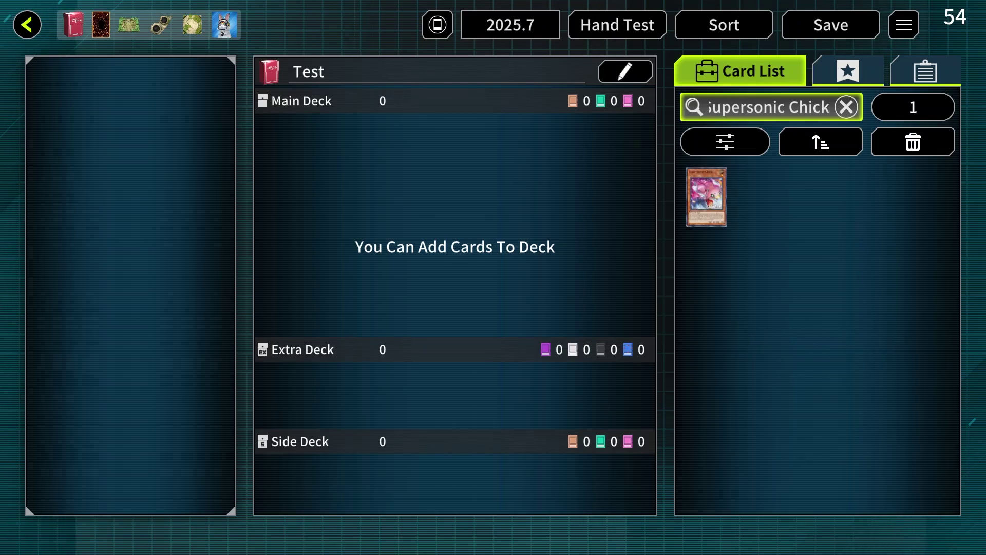
left_click(719, 171)
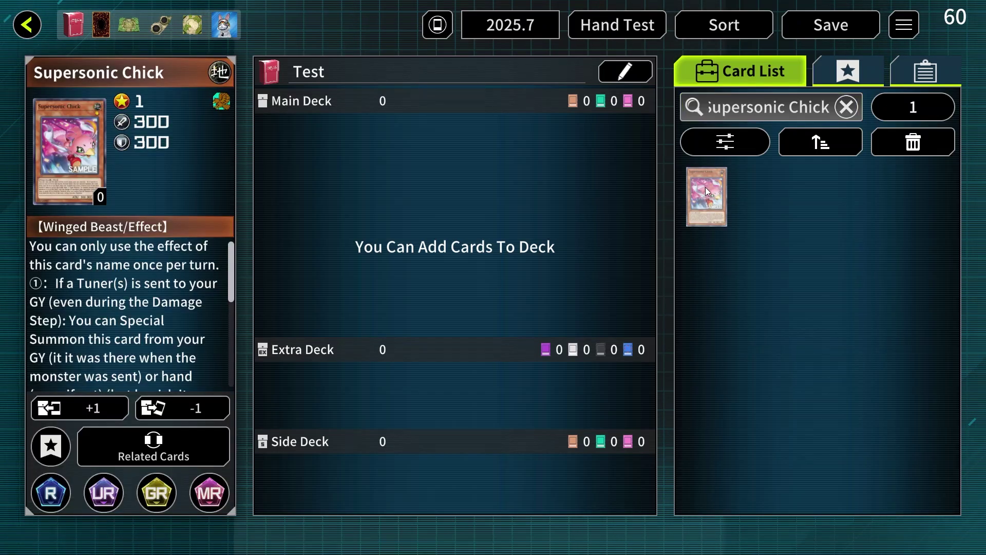
- Search the card list for Dragon Gate, view the card's full-size details and return to the deck editor
key("Tab")
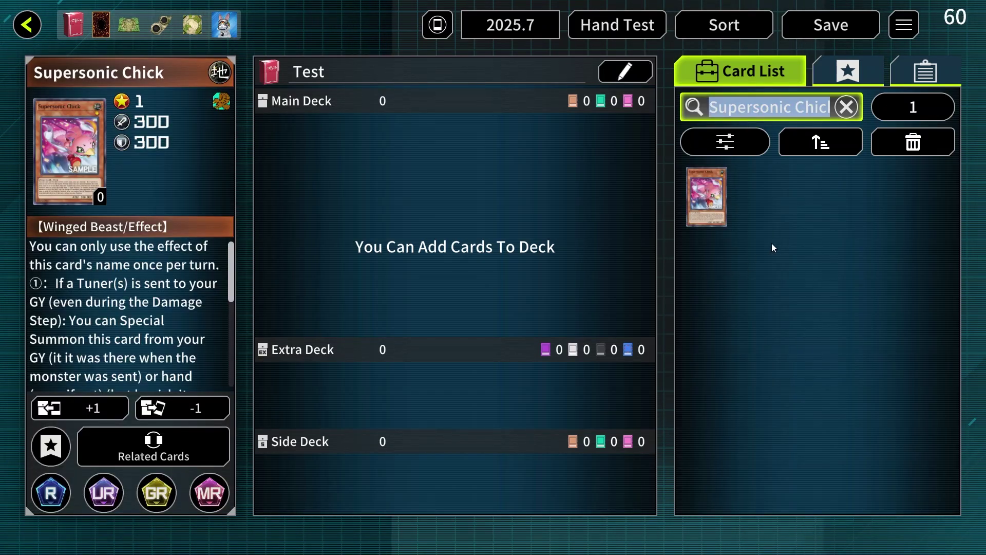
type("Dragon Gate")
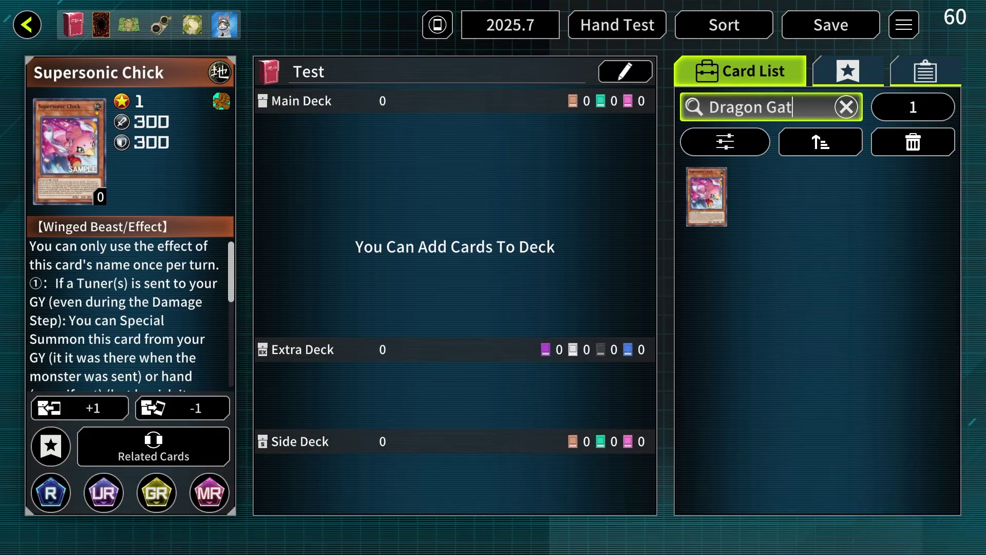
key("Return")
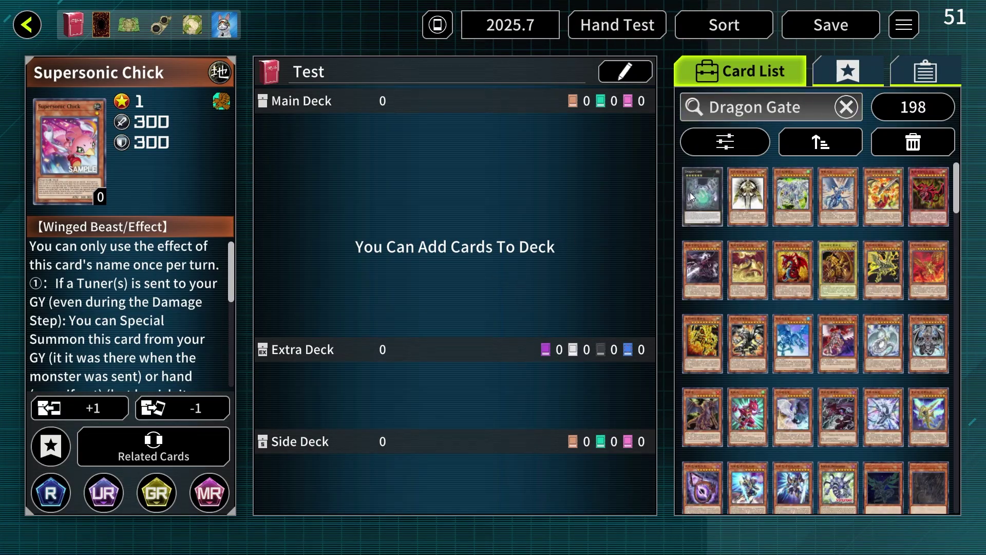
left_click(93, 146)
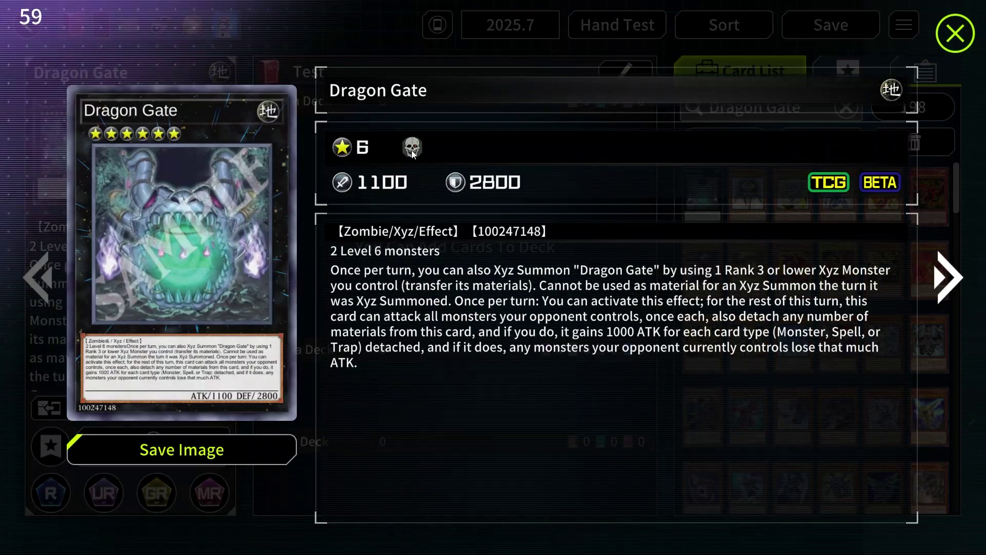
right_click(882, 114)
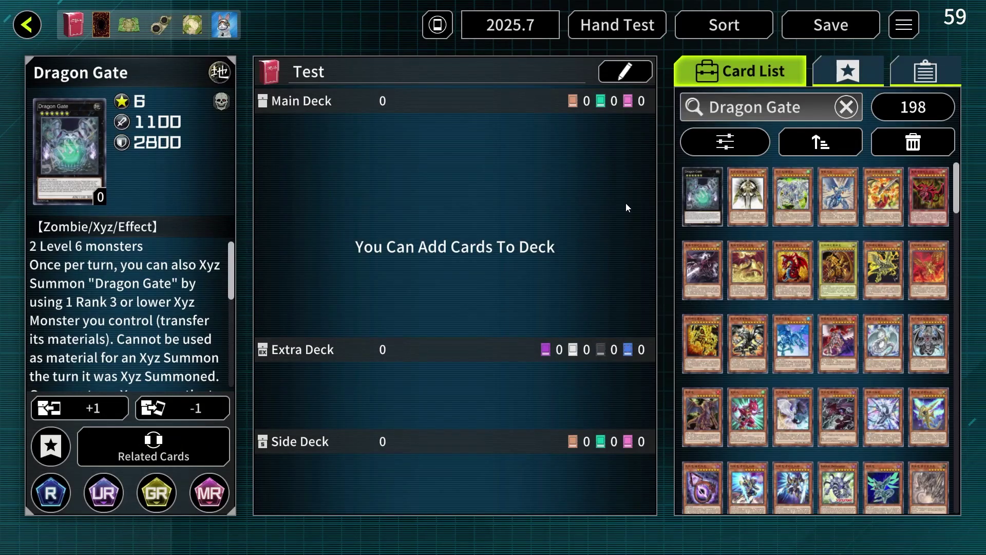